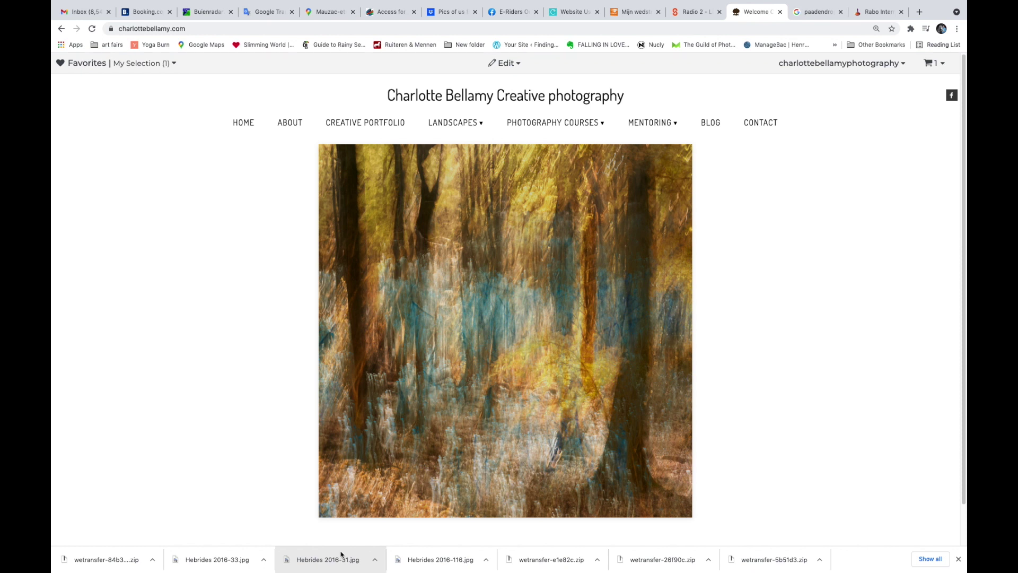
Go to the Creative Portfolio page, scroll down the collections and open Snowy Peak
click(364, 123)
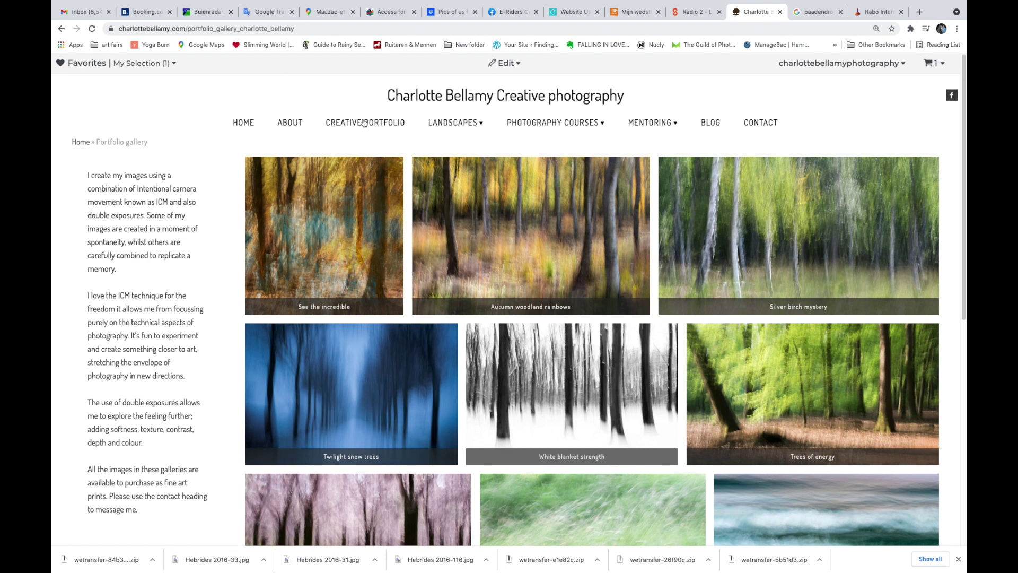
scroll(610, 291, down, 2)
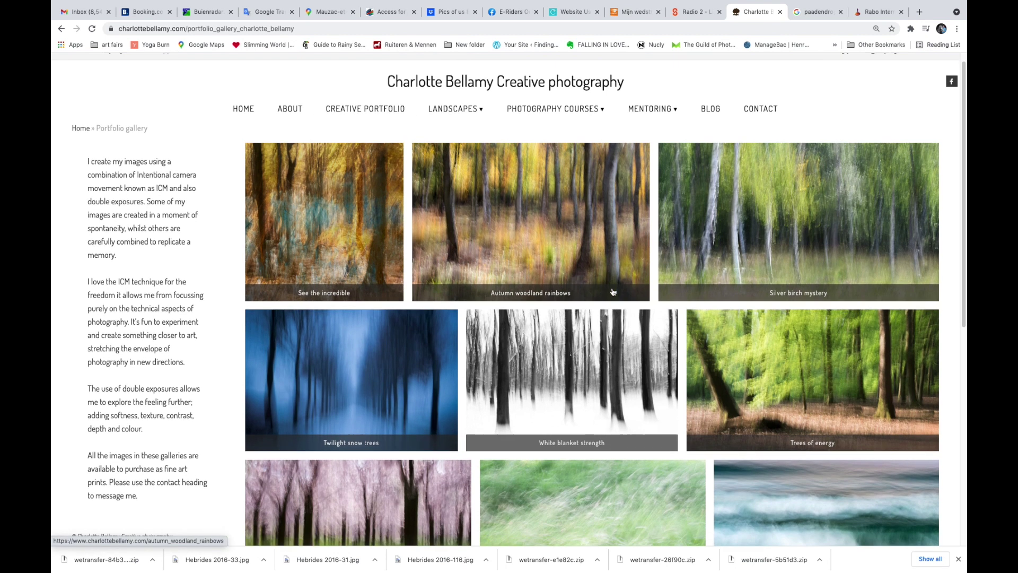
scroll(613, 292, down, 3)
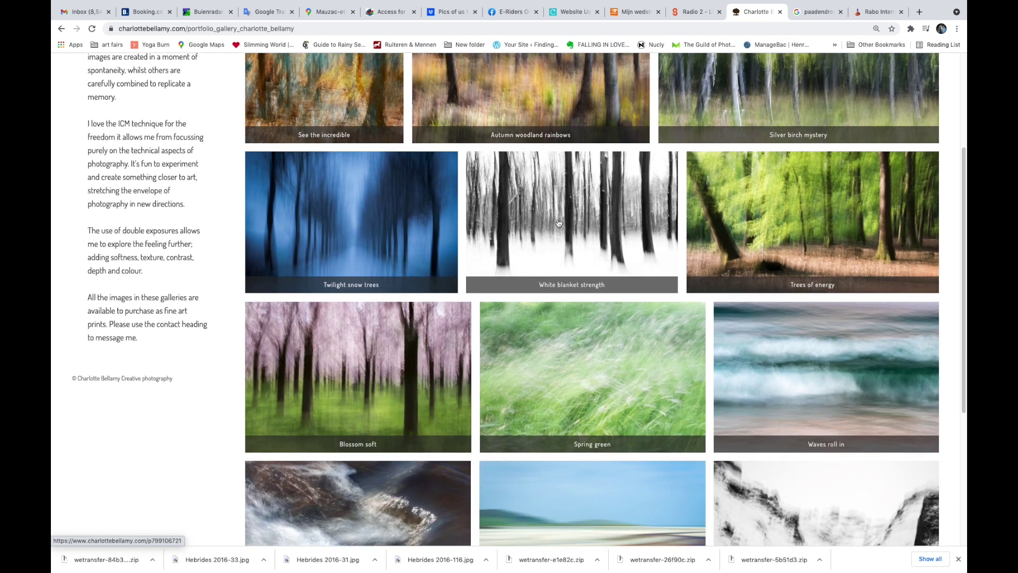
scroll(556, 223, down, 1)
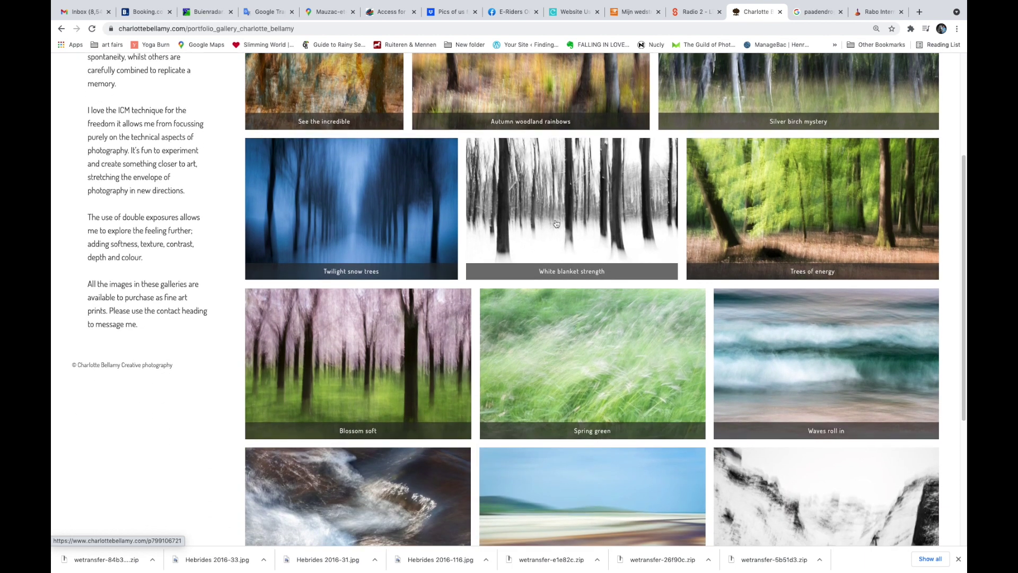
scroll(556, 223, down, 2)
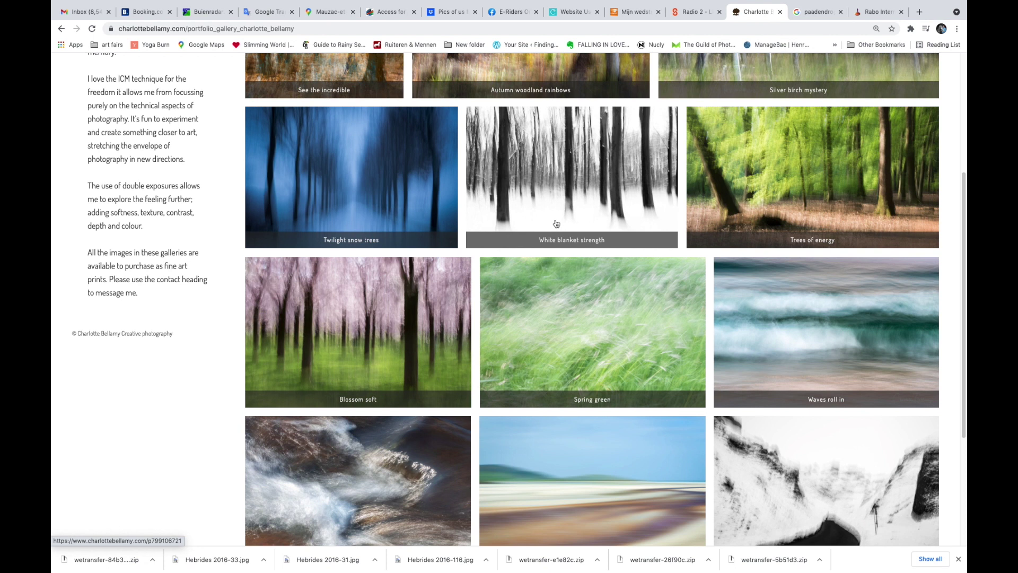
scroll(557, 223, down, 3)
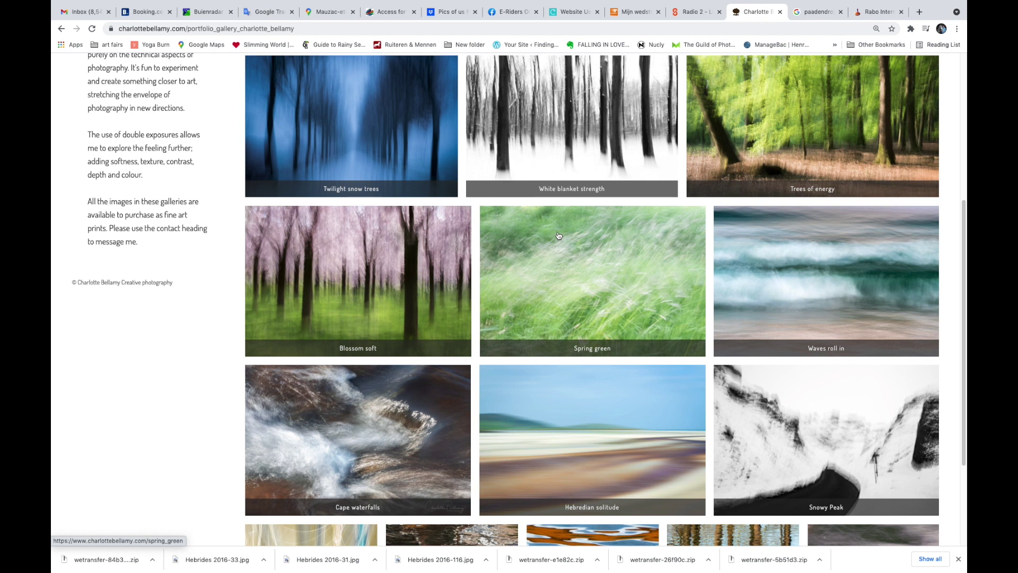
click(804, 435)
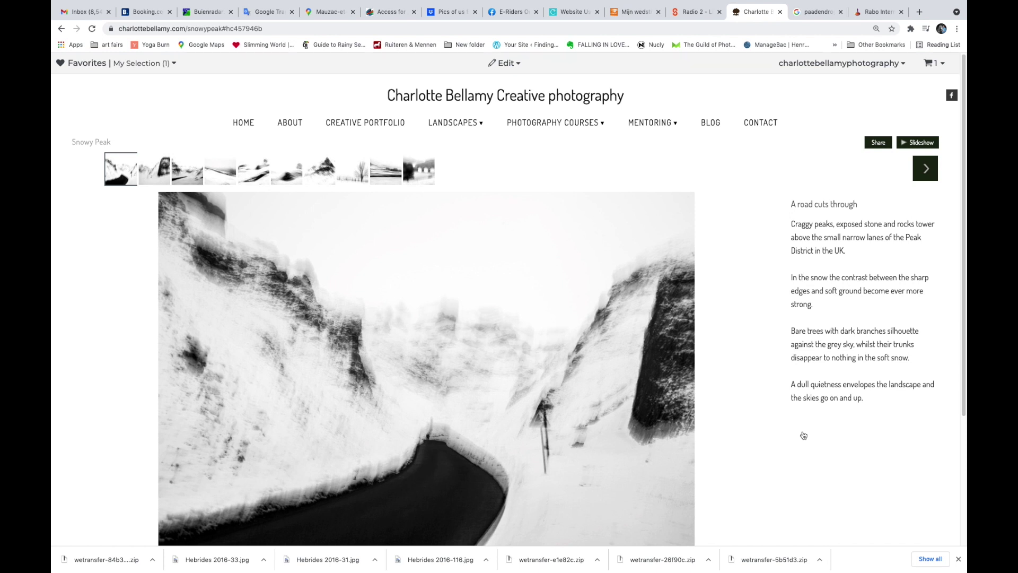
scroll(607, 393, down, 1)
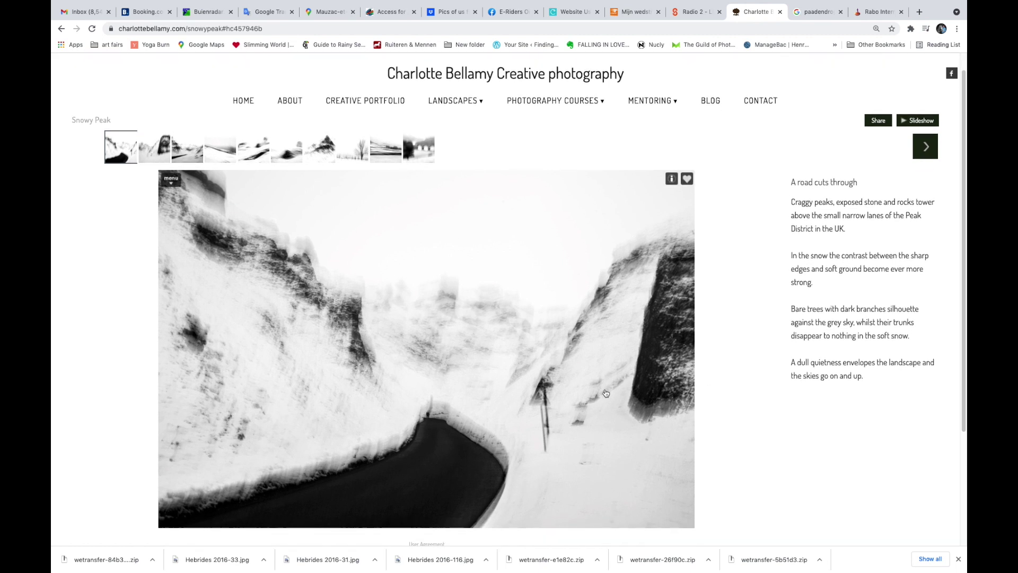
click(151, 159)
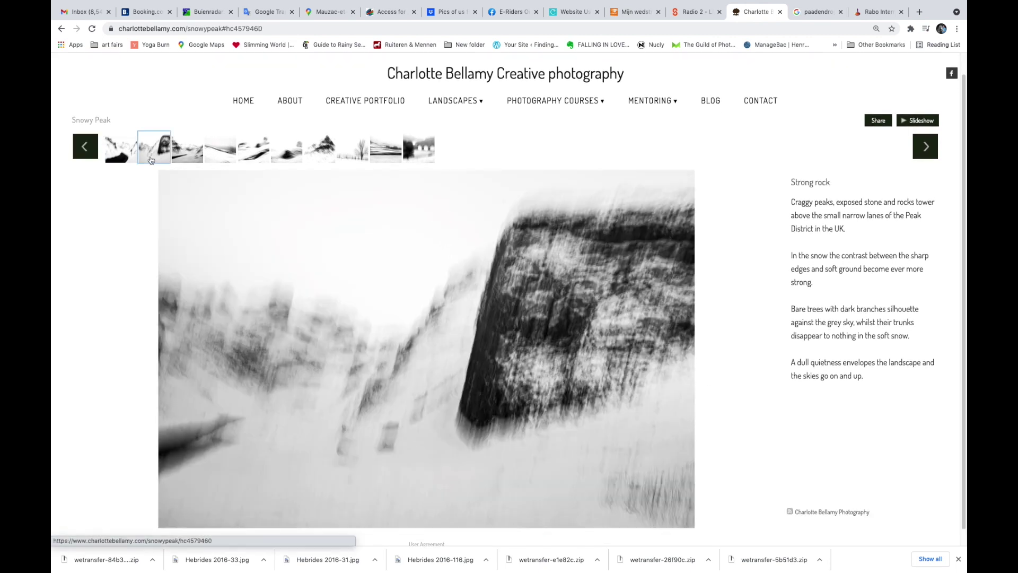
click(188, 158)
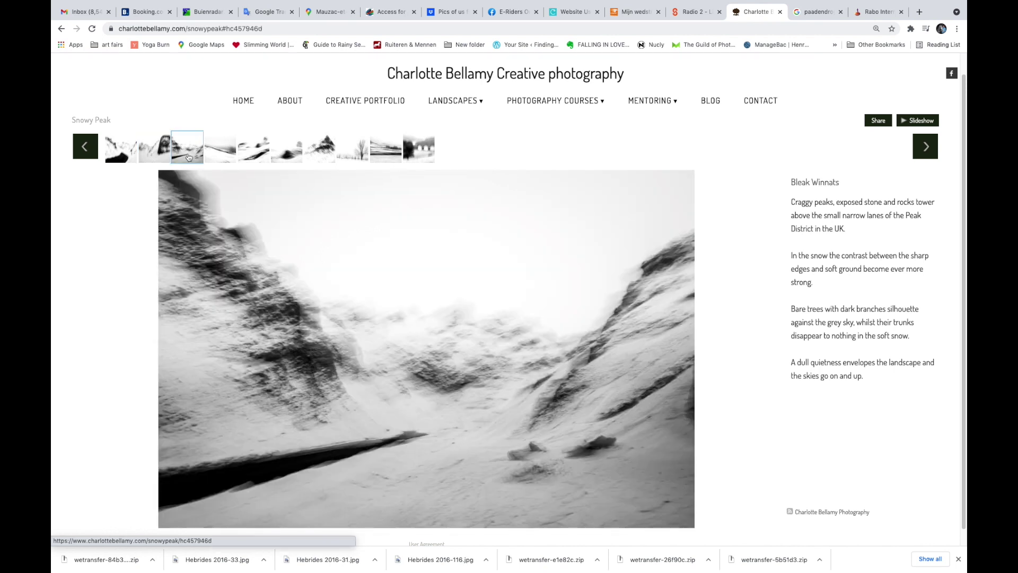
click(230, 156)
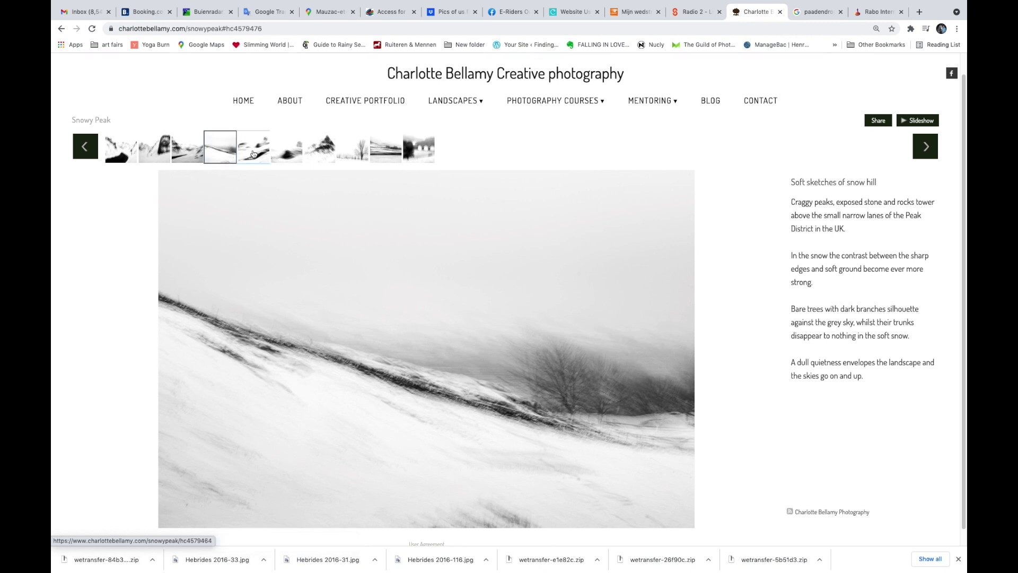
click(254, 153)
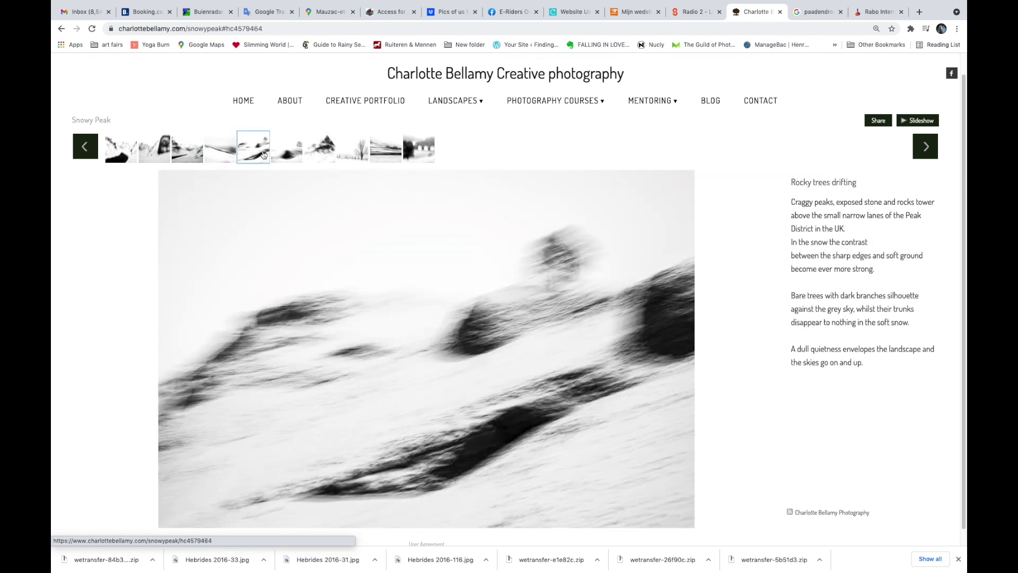
click(285, 153)
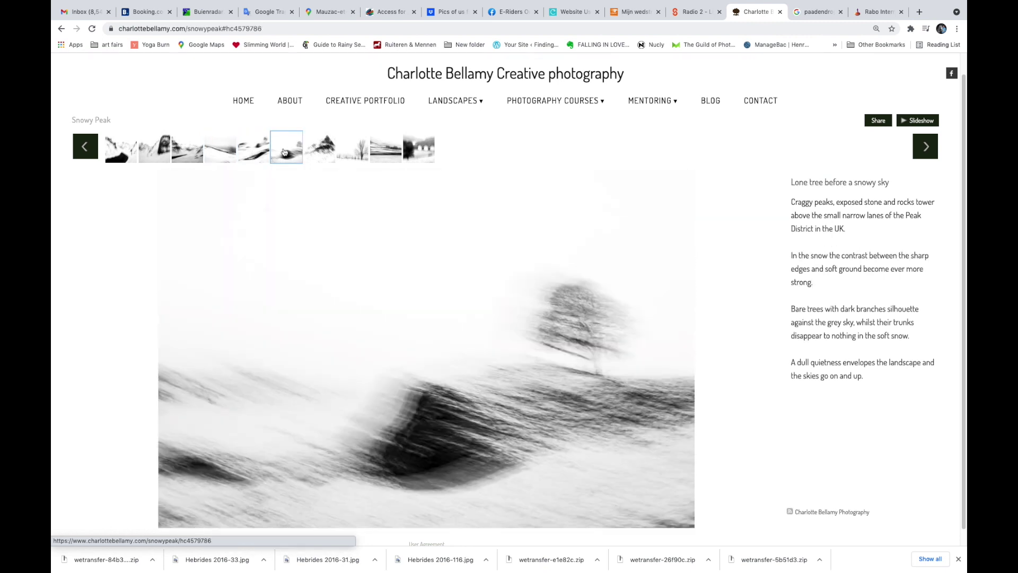
key(Left)
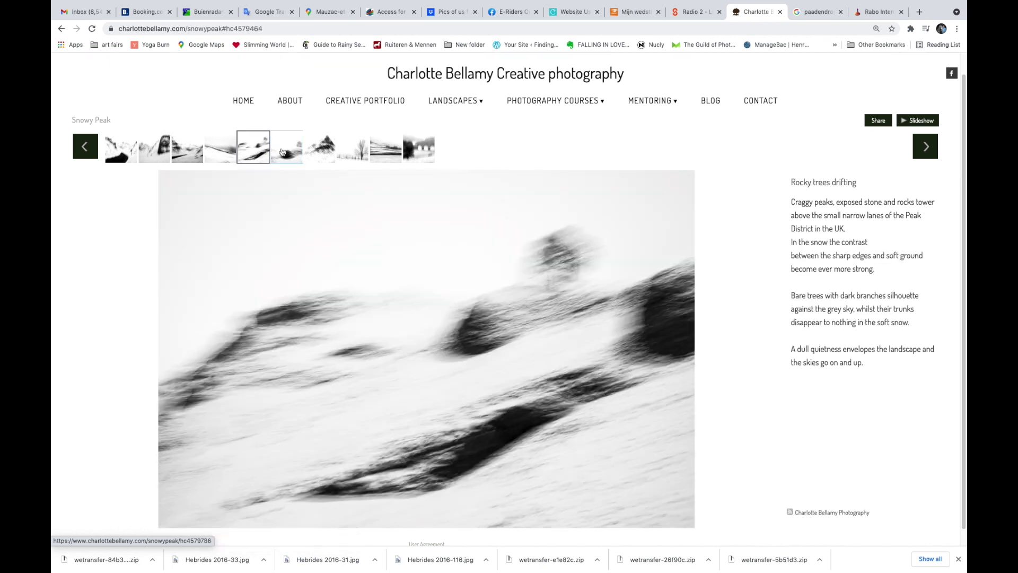
click(283, 153)
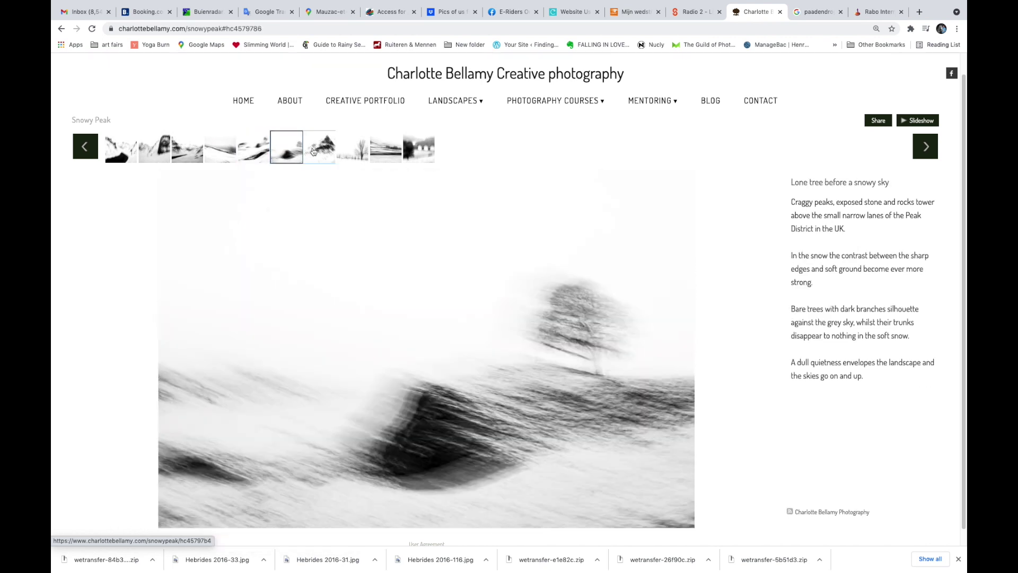
click(314, 153)
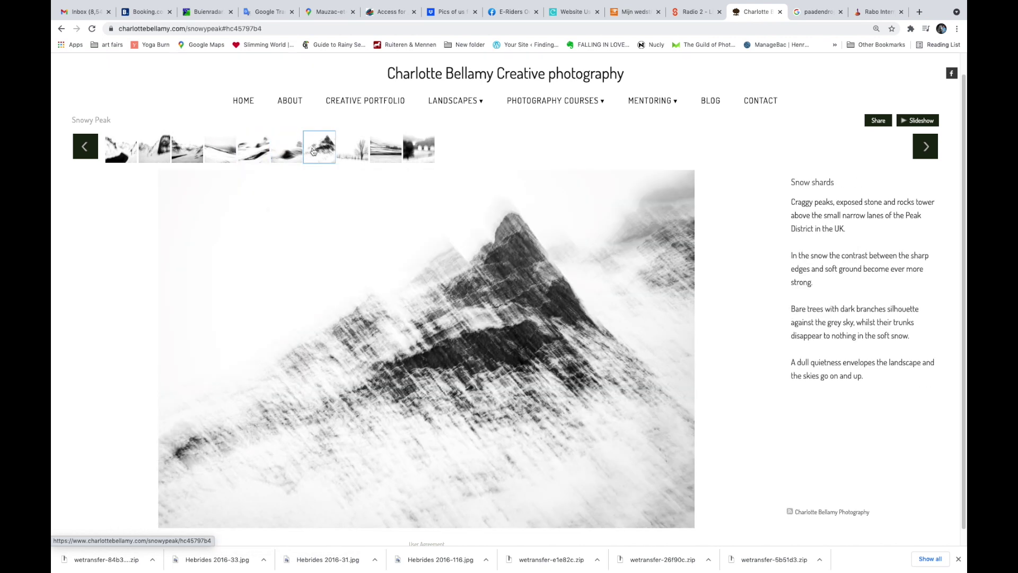
click(341, 152)
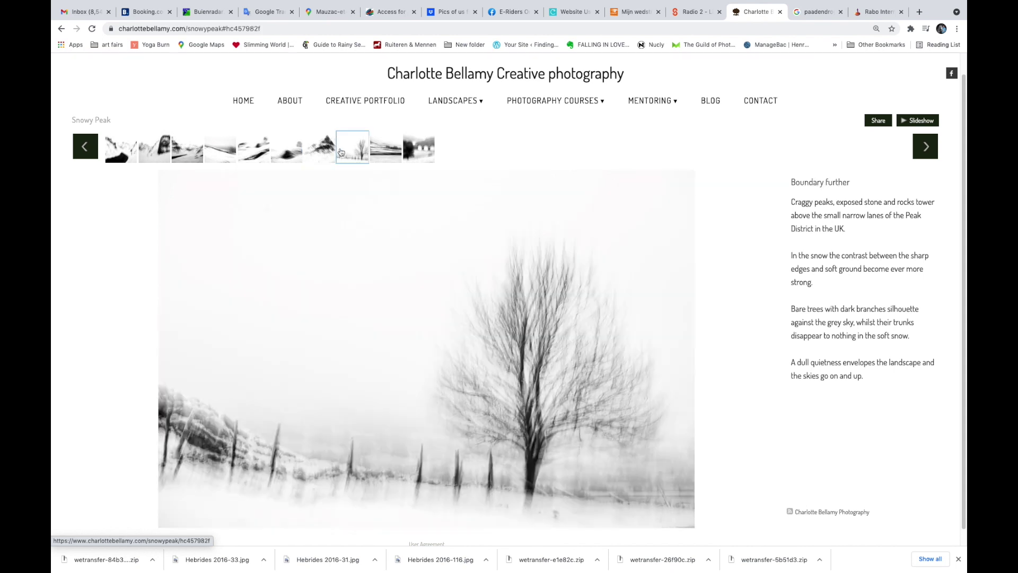
click(380, 153)
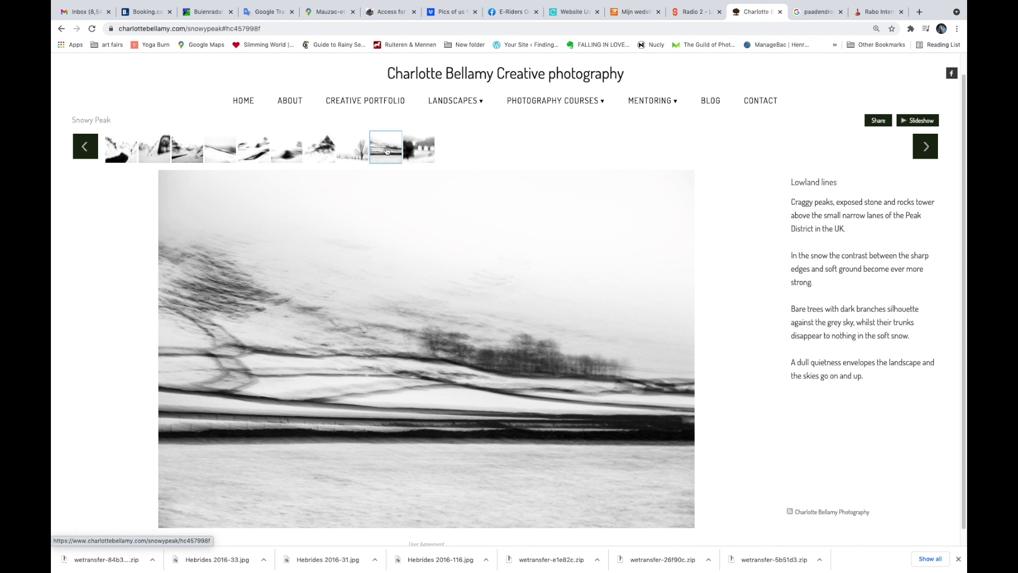
click(429, 147)
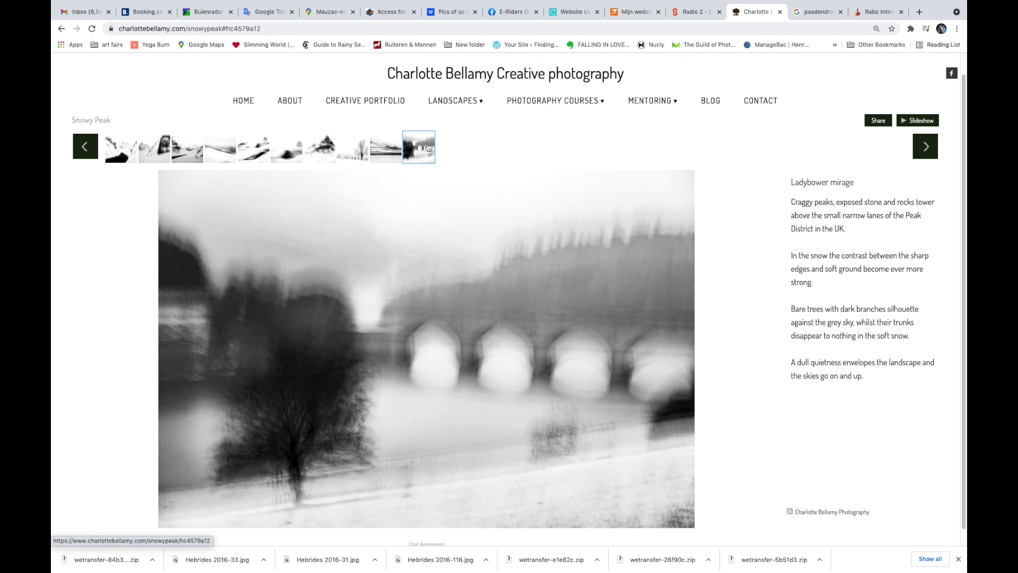
click(384, 105)
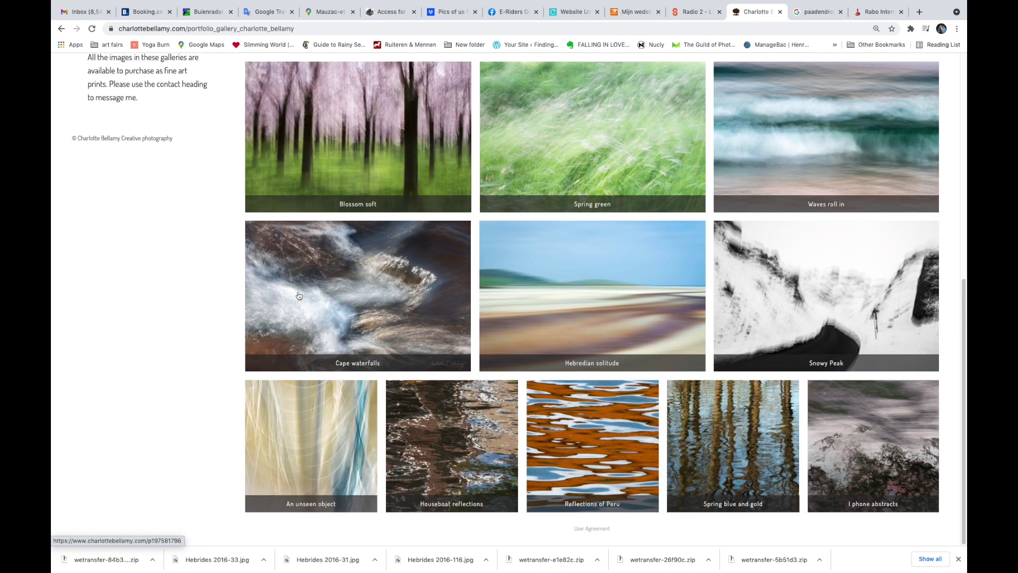
Scroll to and open the Reflections of Peru collection
scroll(299, 295, up, 5)
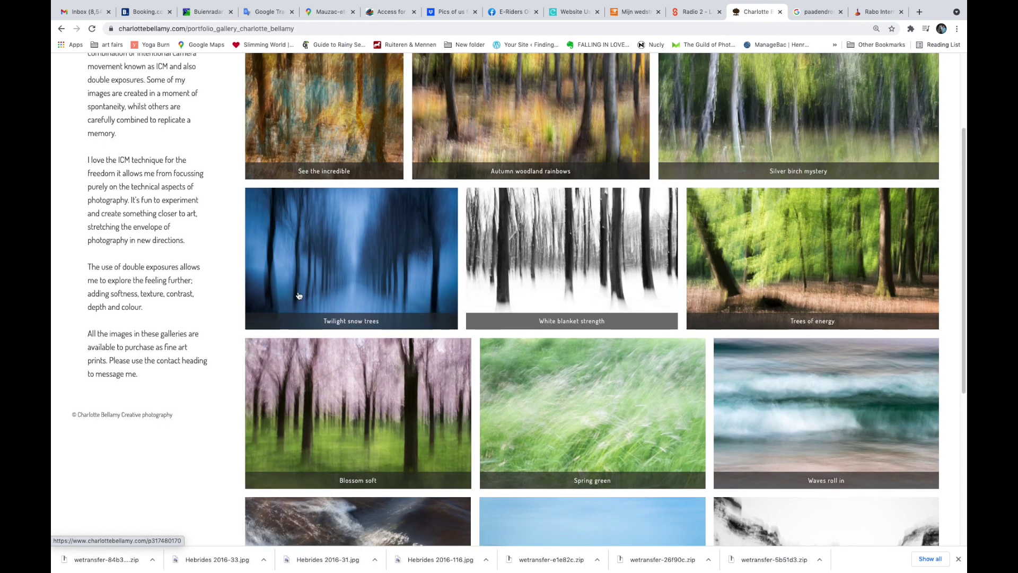
scroll(412, 312, down, 5)
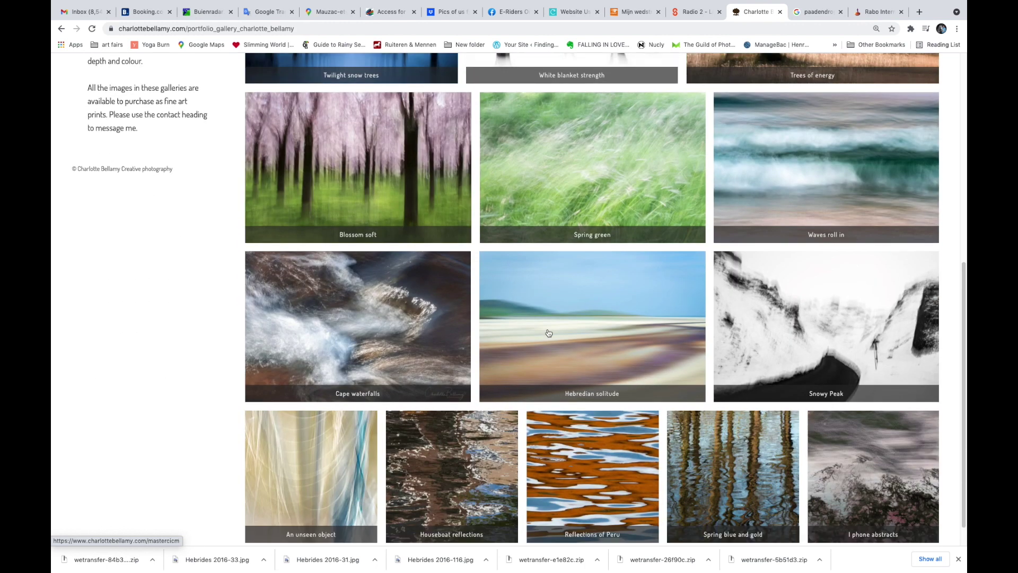
scroll(549, 332, down, 1)
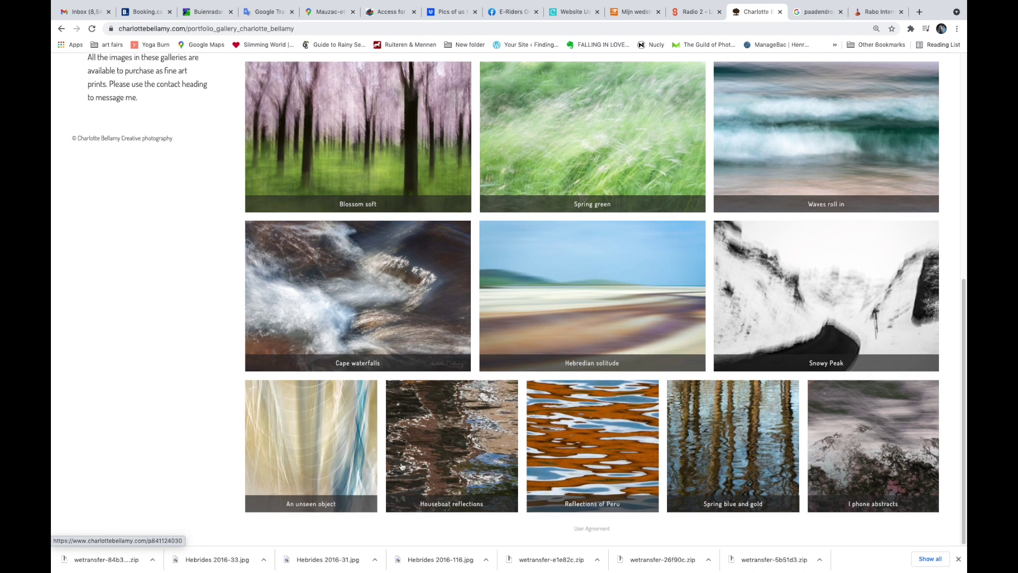
click(630, 450)
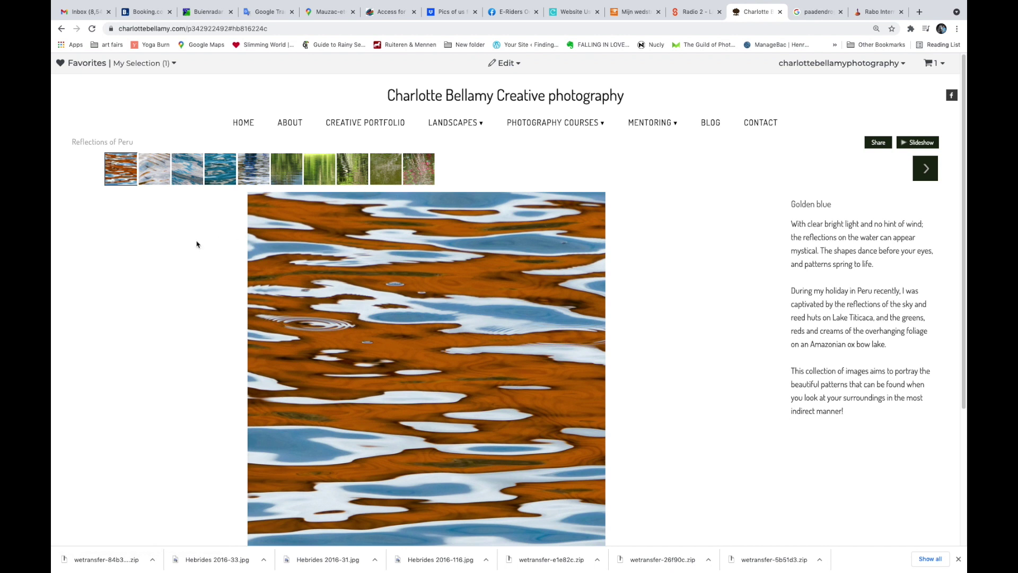
Step through the thumbnails, from Distorted clouds and Bronzed blues to Christmas sketch
click(160, 176)
click(180, 175)
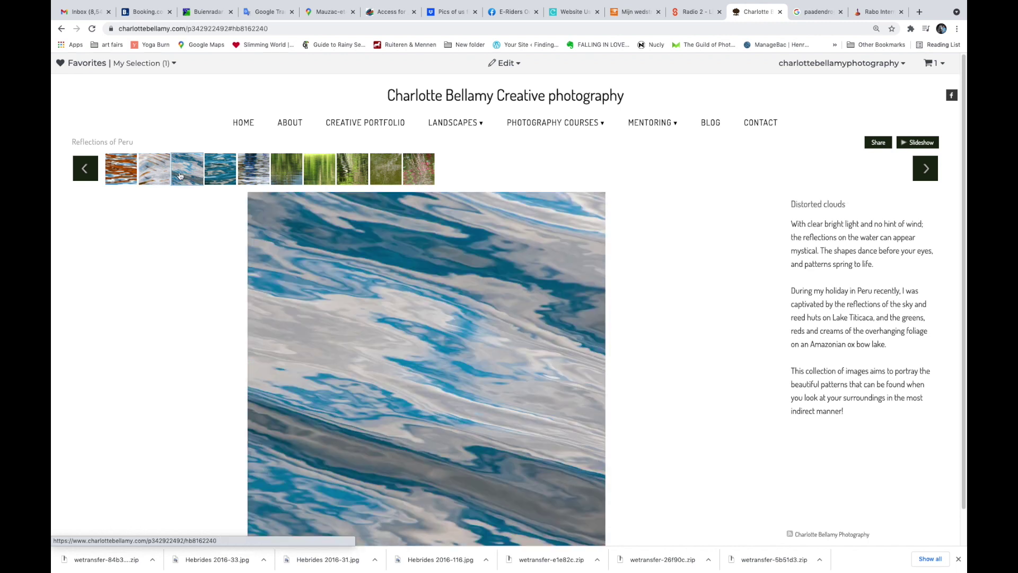
click(229, 171)
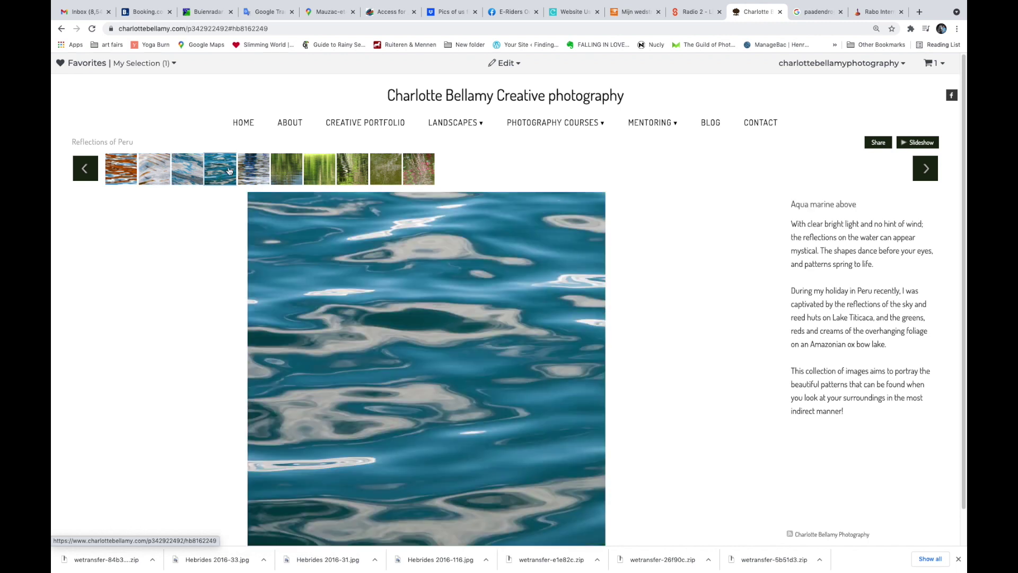
click(247, 171)
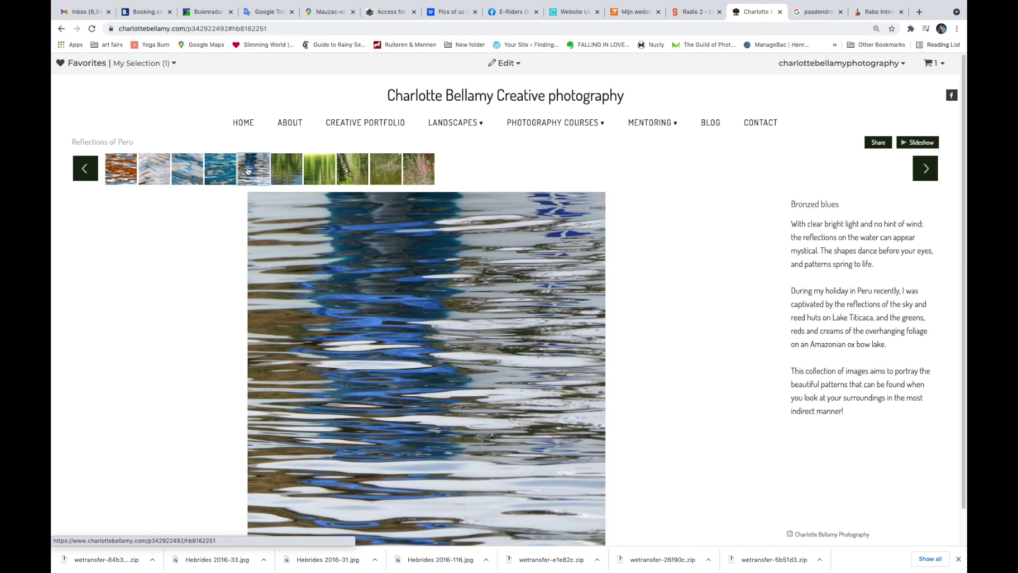
click(285, 171)
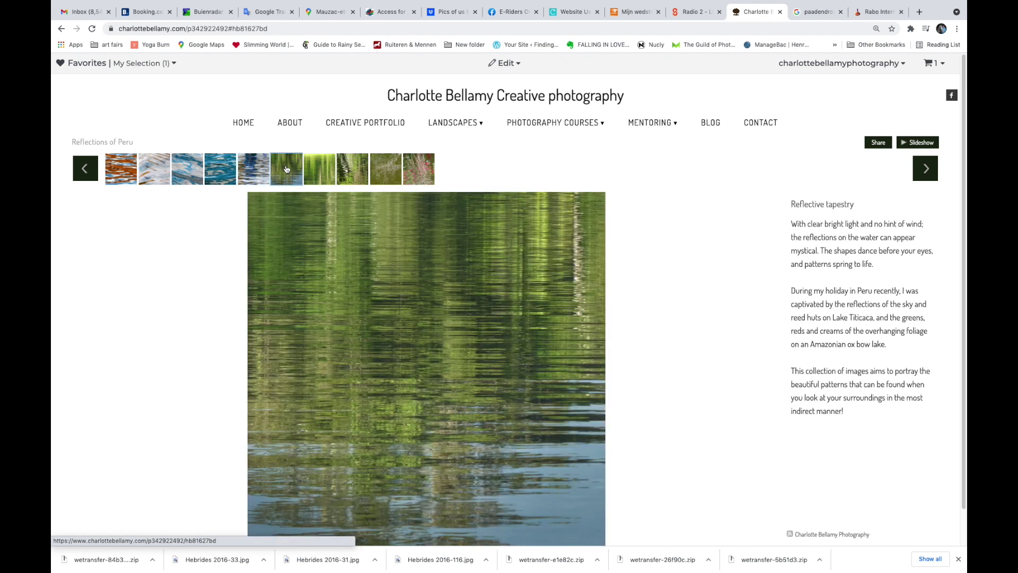
click(318, 168)
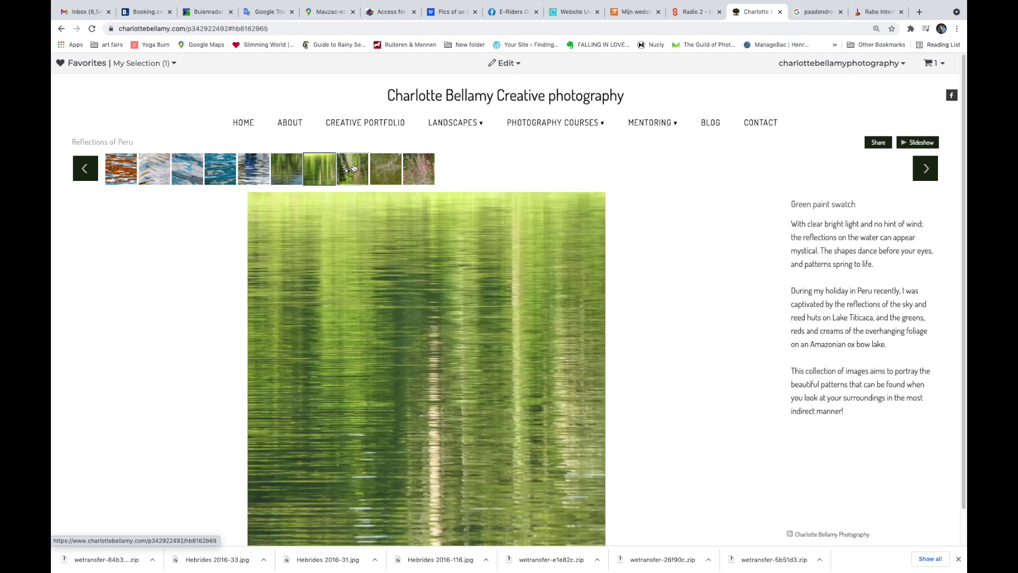
click(354, 168)
click(393, 170)
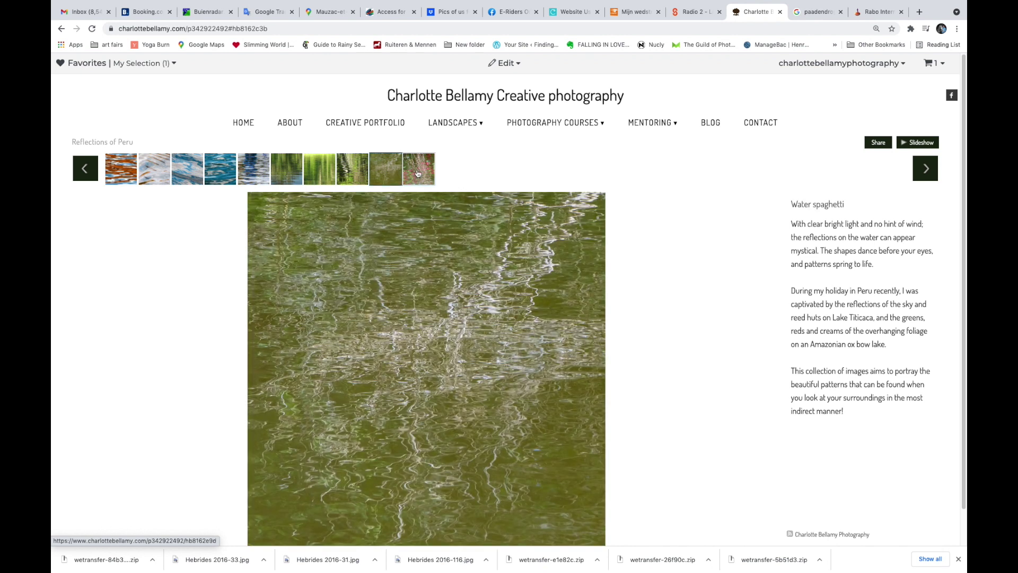
click(418, 174)
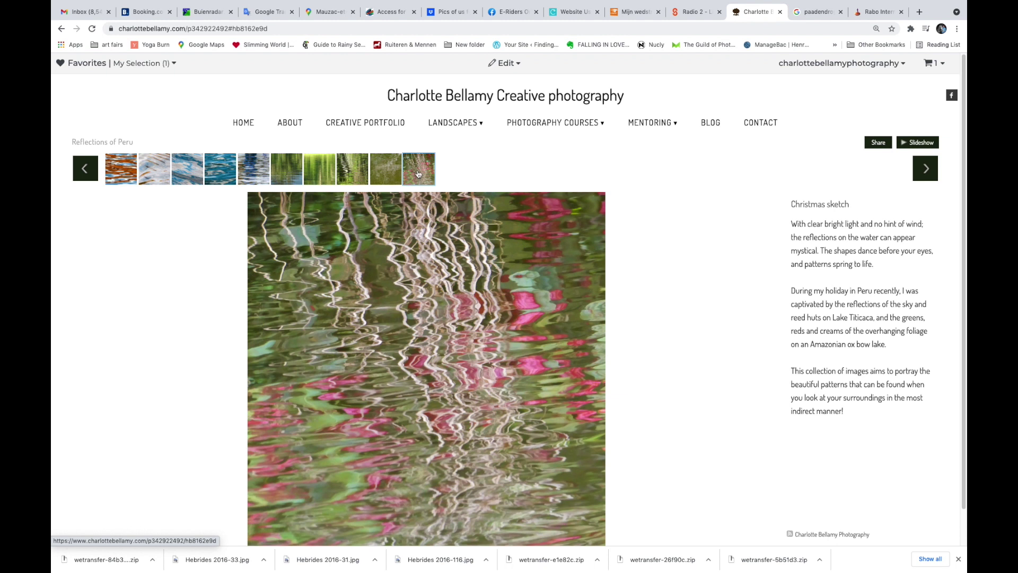
Open the Course attendees photos gallery
mouse_move(605, 123)
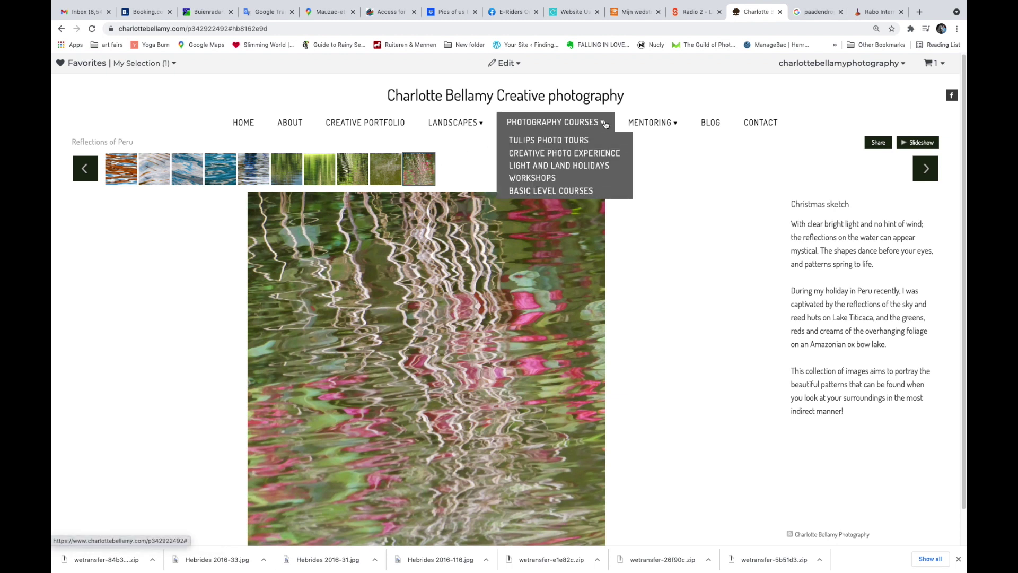
mouse_move(655, 126)
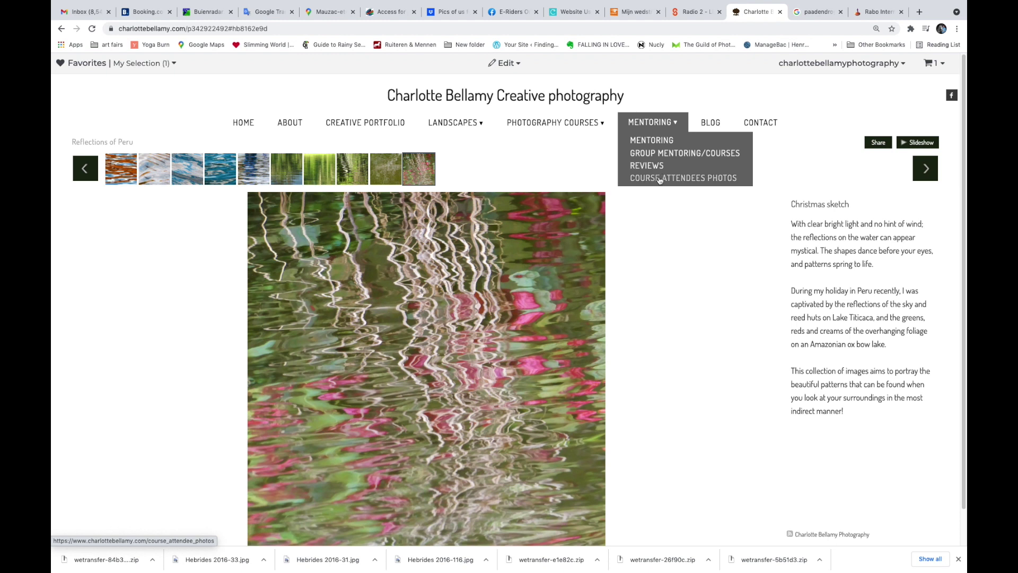
click(660, 180)
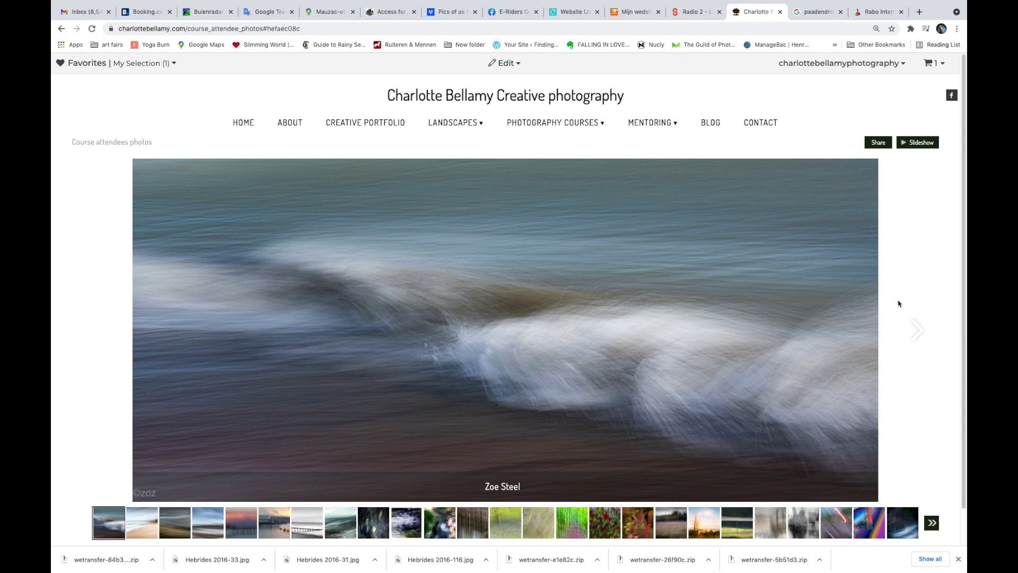
Page forward through the attendee photos to the dark ICM and multiple-exposure image
click(917, 330)
click(917, 331)
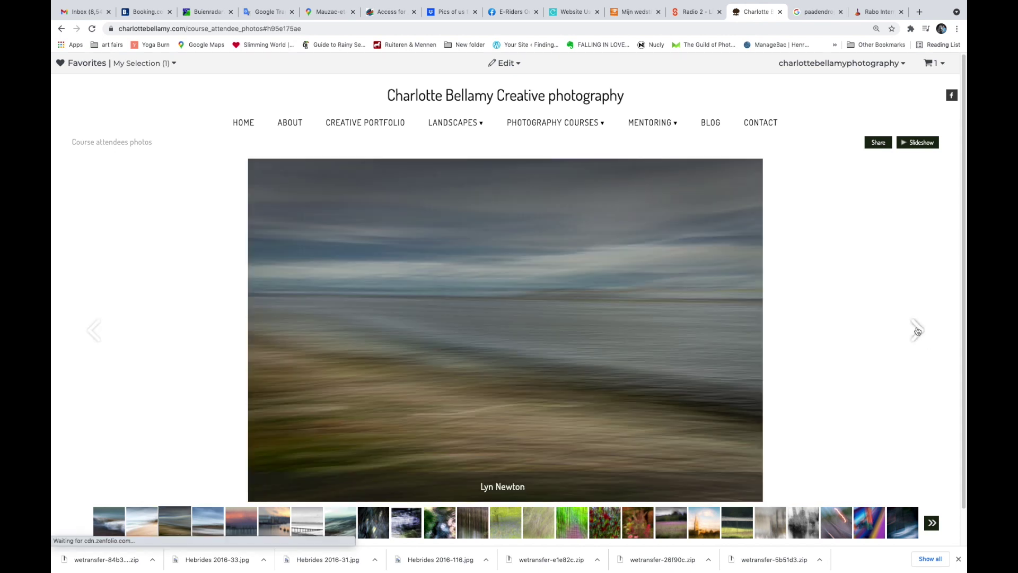
click(917, 330)
click(917, 331)
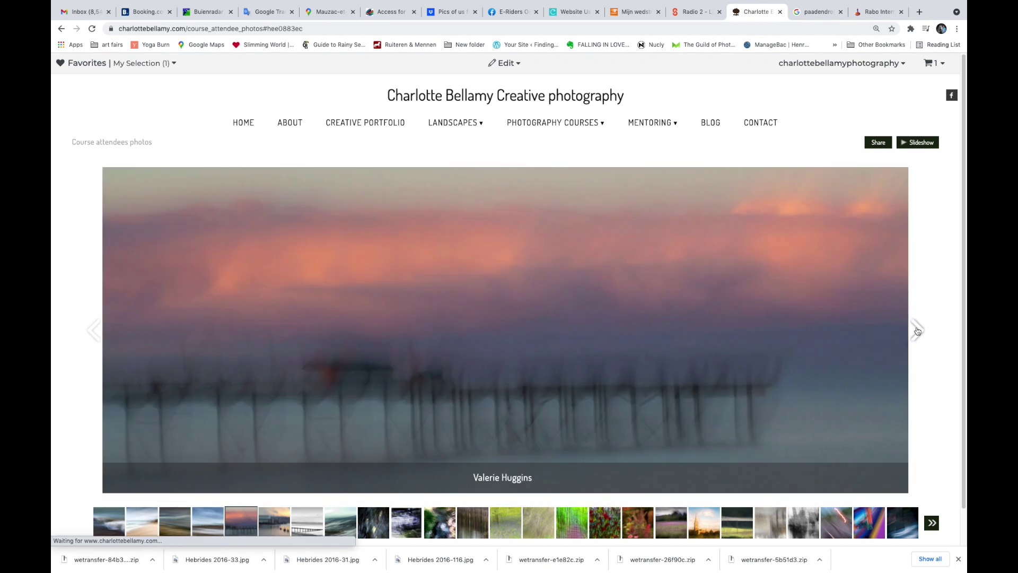
click(917, 330)
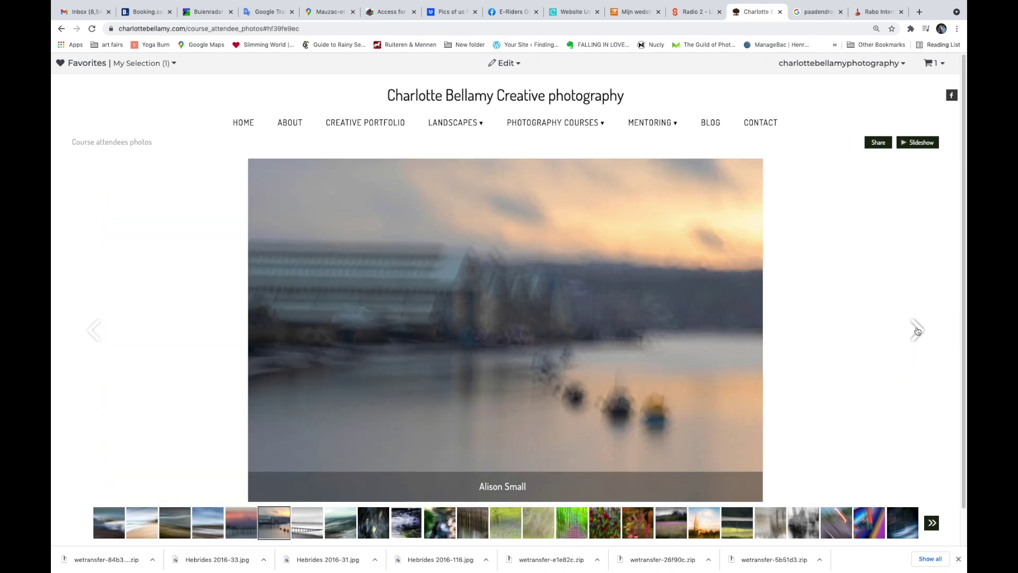
click(917, 331)
click(917, 330)
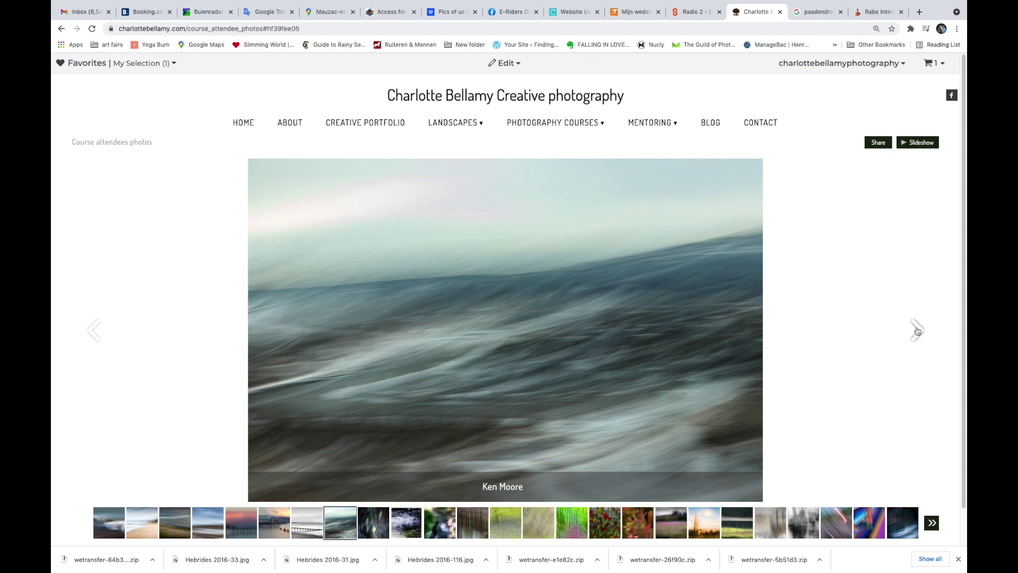
click(917, 330)
click(917, 330)
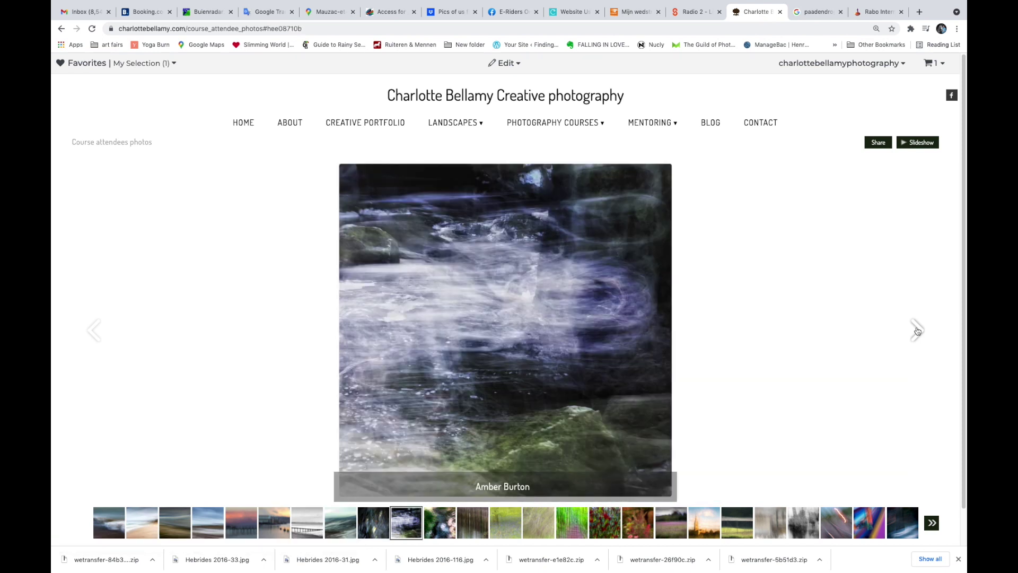
click(917, 330)
click(917, 331)
click(917, 331)
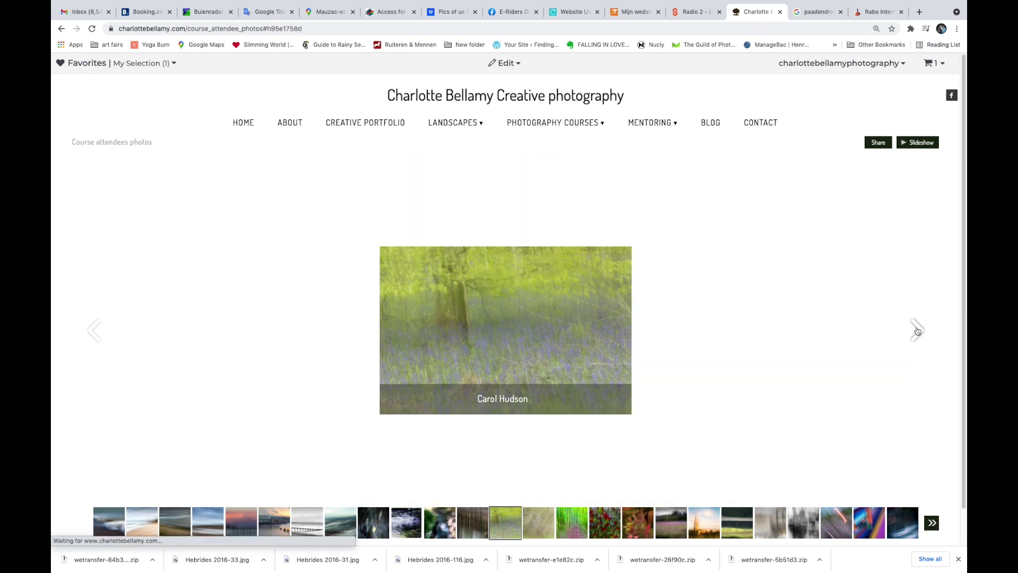
click(917, 330)
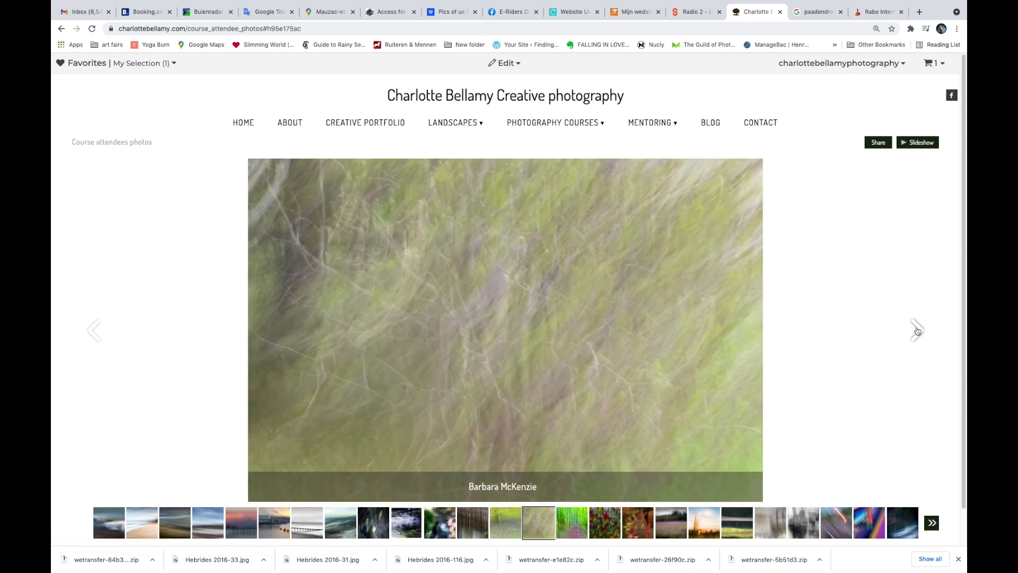
click(917, 331)
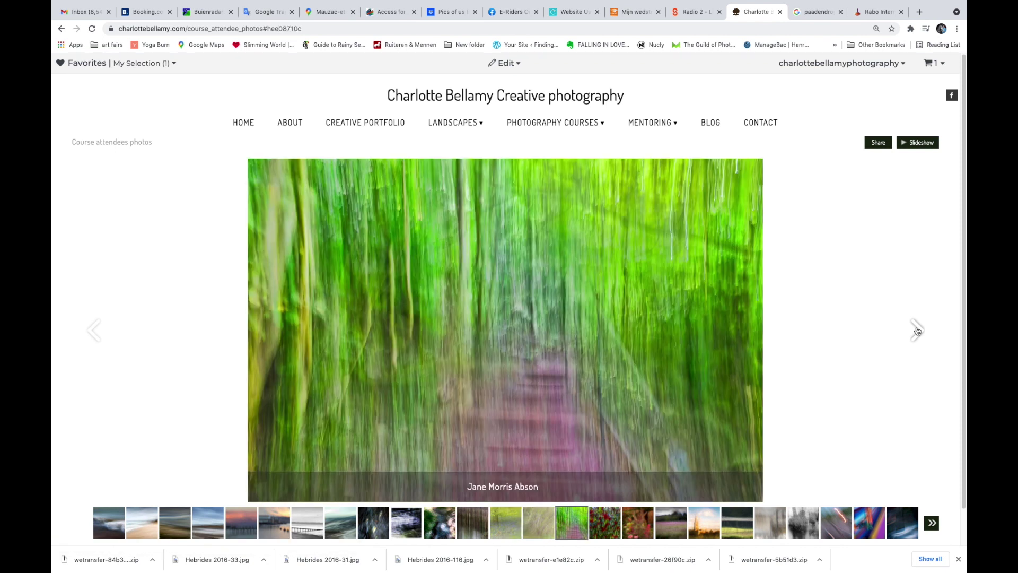
click(917, 331)
click(917, 330)
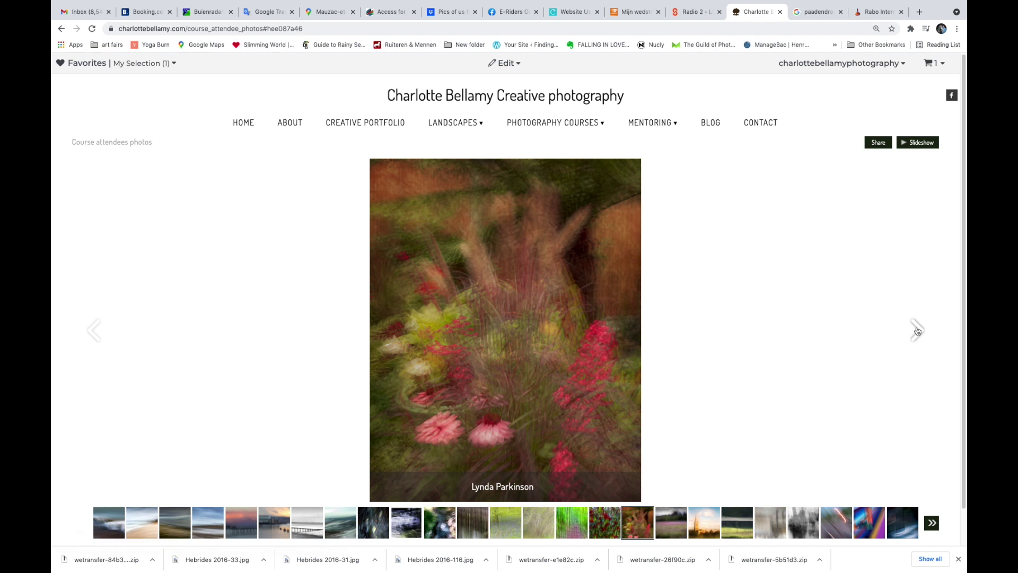
click(917, 331)
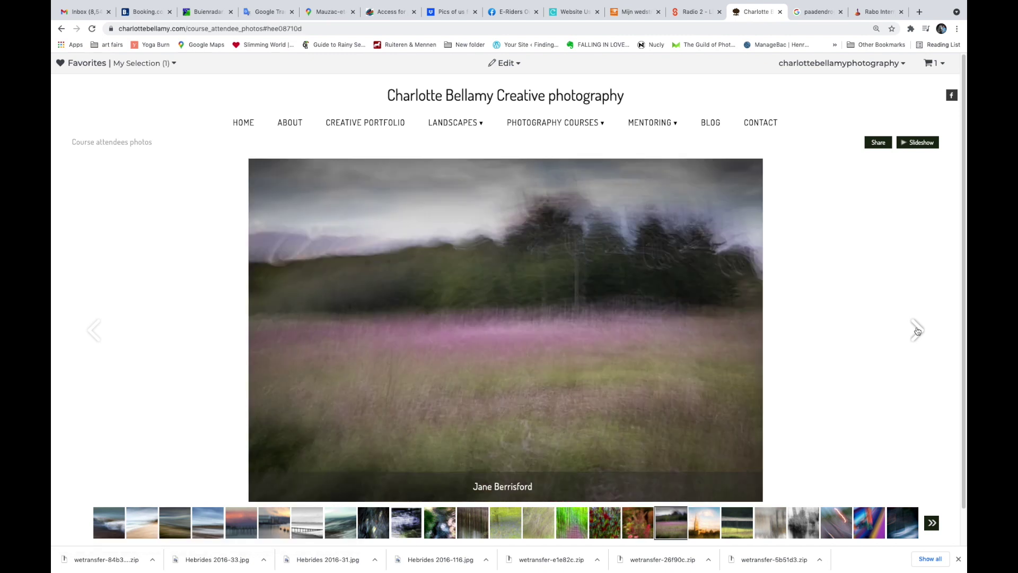
click(917, 330)
click(917, 330)
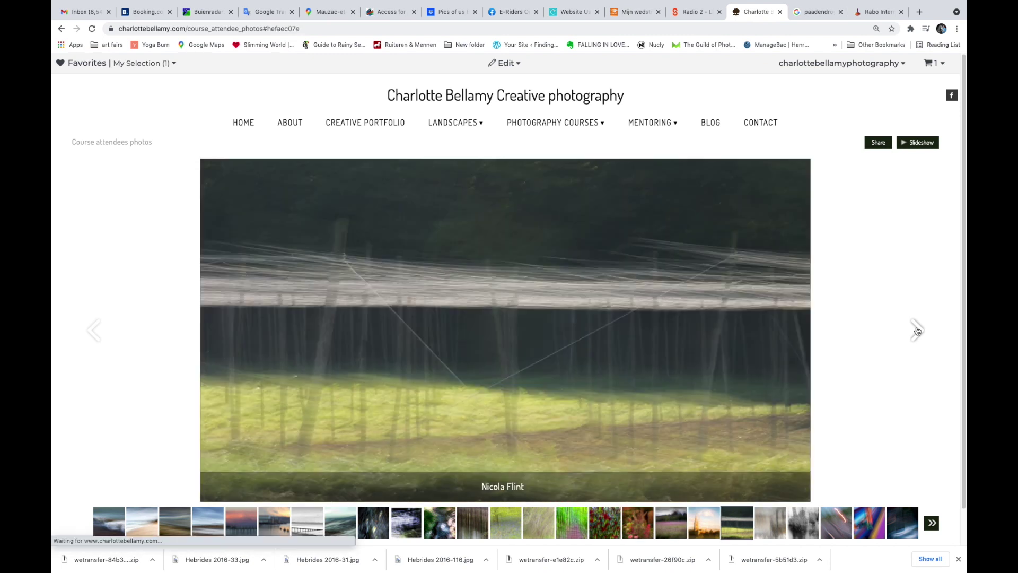
click(918, 330)
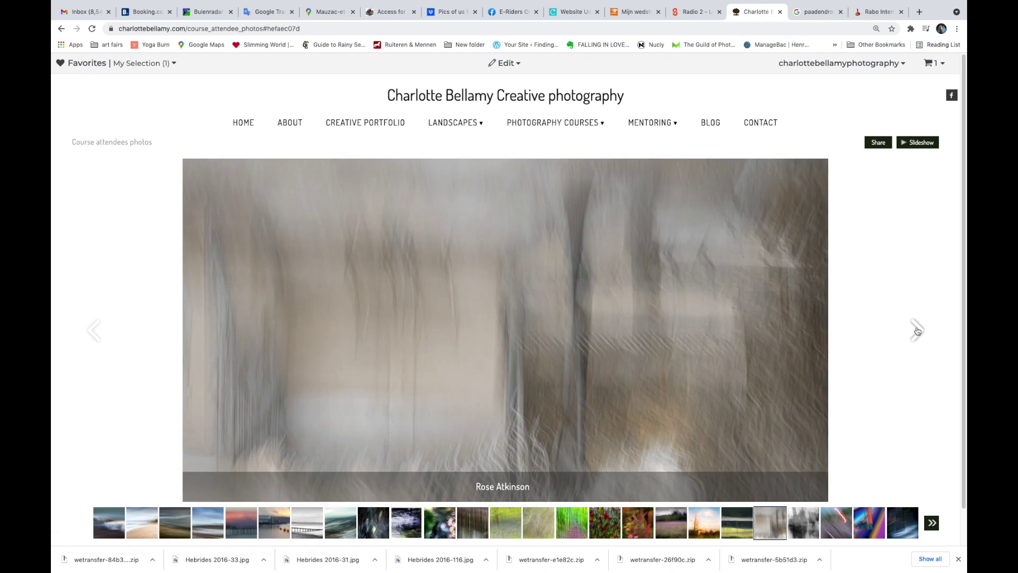
click(917, 330)
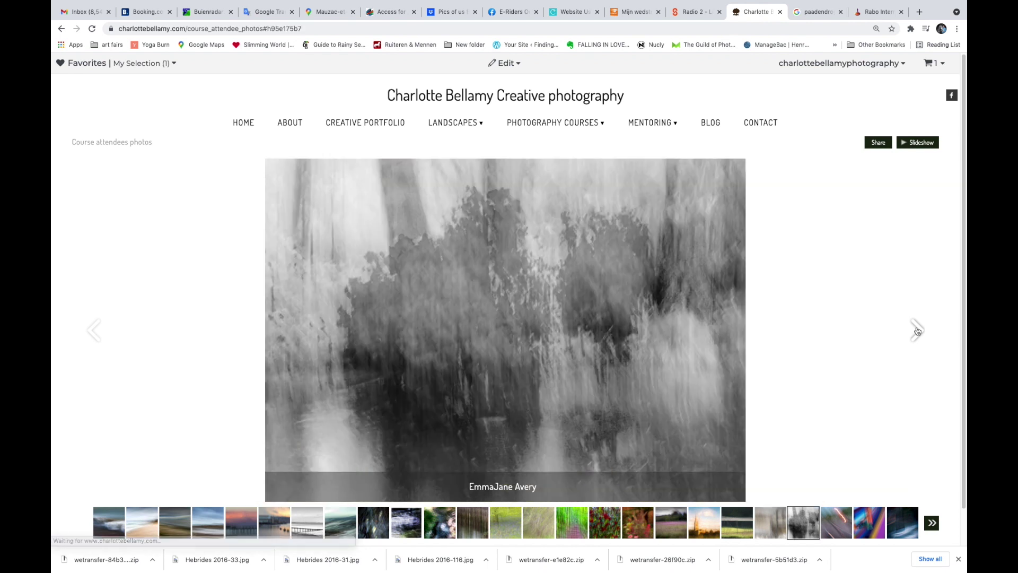
click(917, 330)
click(917, 331)
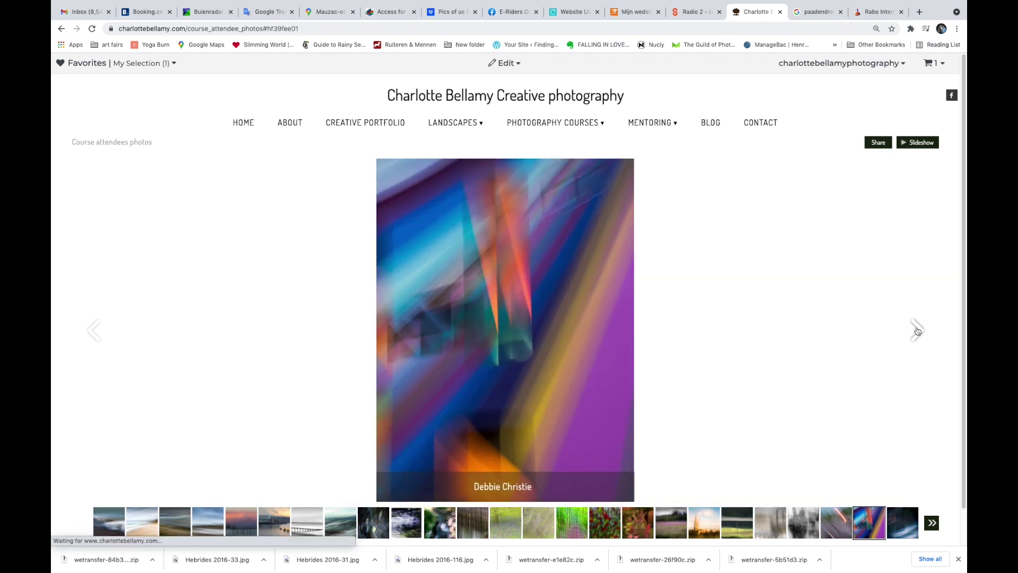
click(917, 330)
click(917, 330)
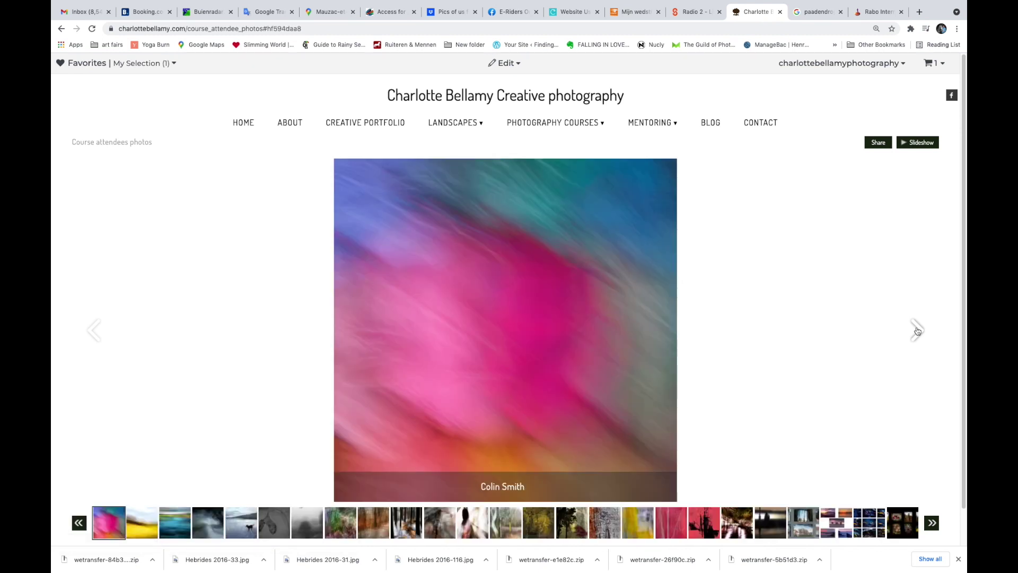
click(917, 331)
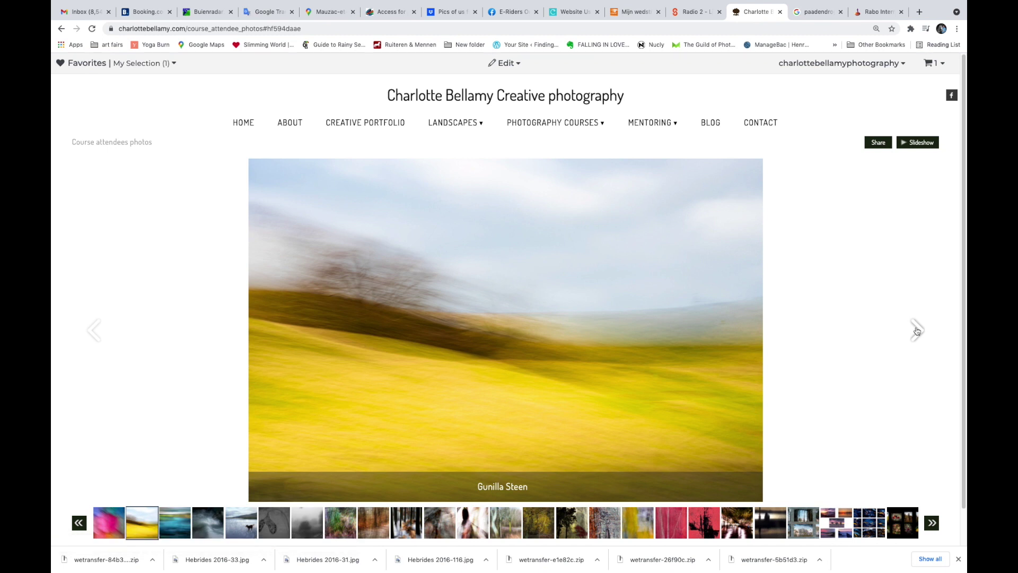
click(917, 330)
click(917, 330)
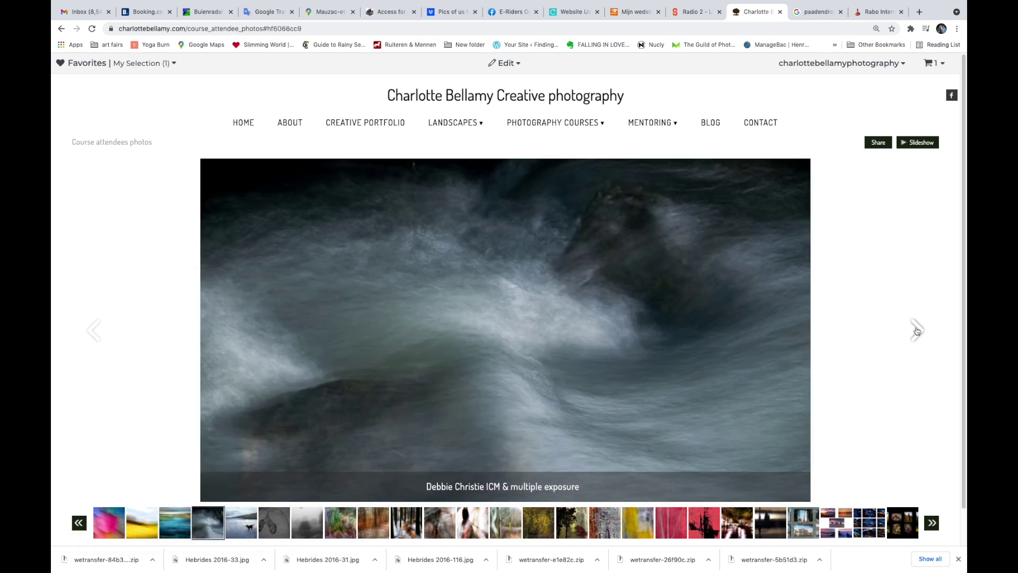
click(917, 330)
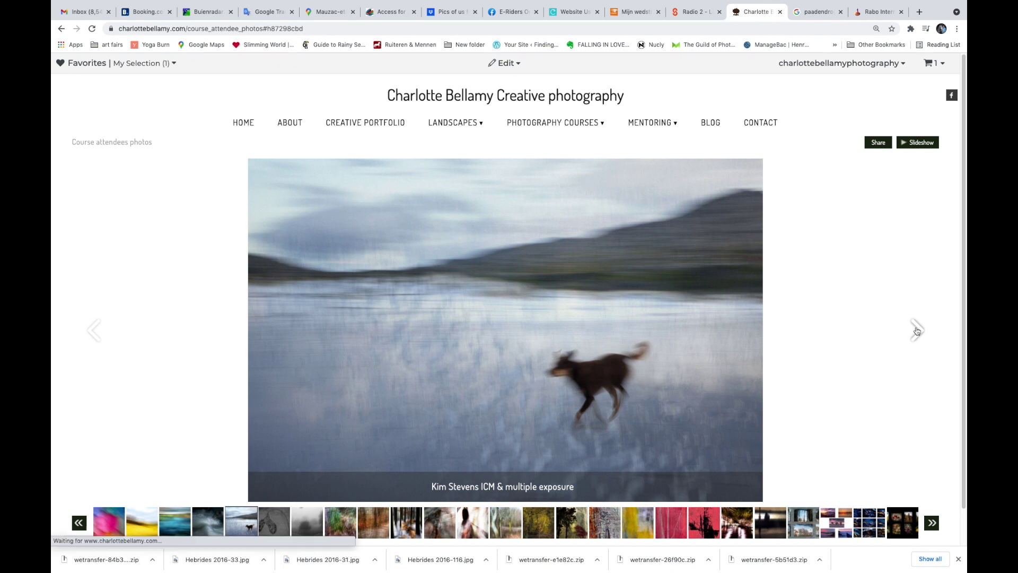
click(917, 331)
click(917, 330)
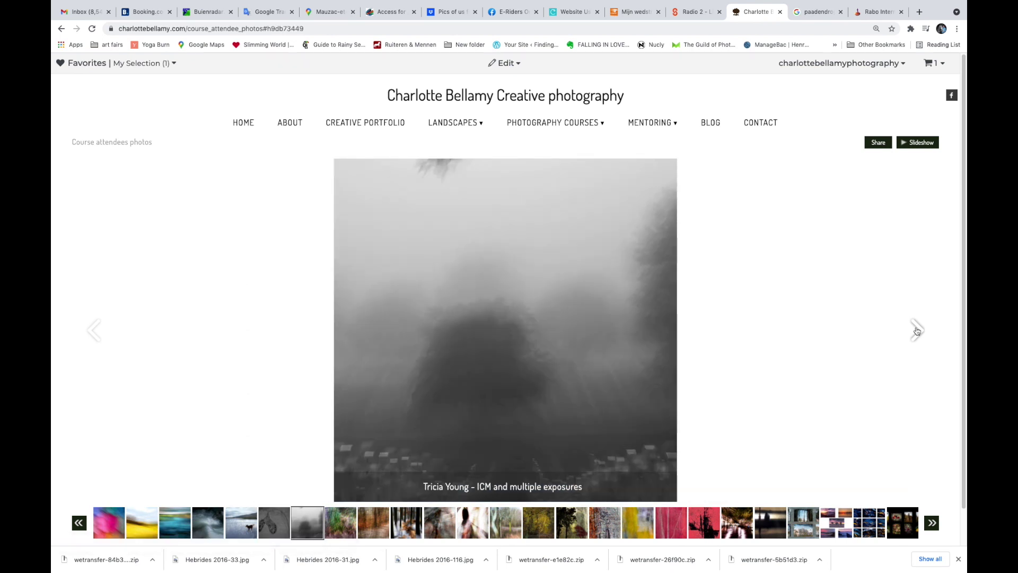
click(917, 331)
click(917, 330)
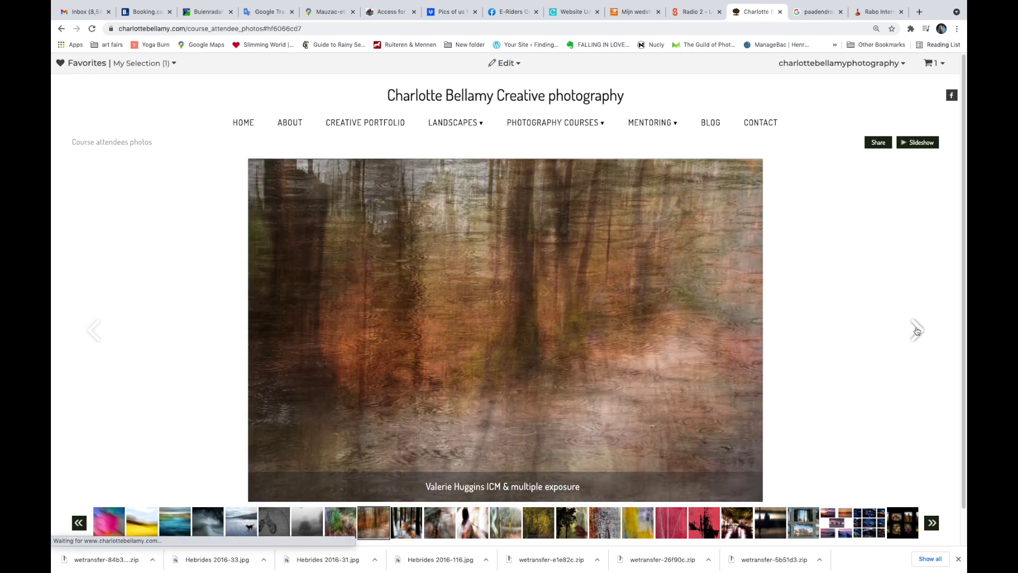
click(917, 330)
click(917, 330)
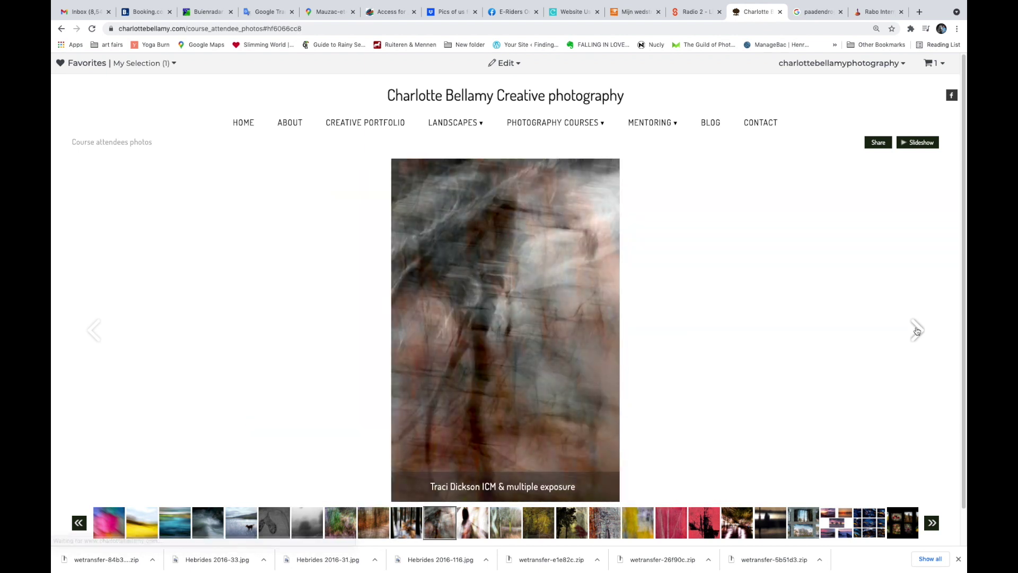
click(917, 331)
click(917, 330)
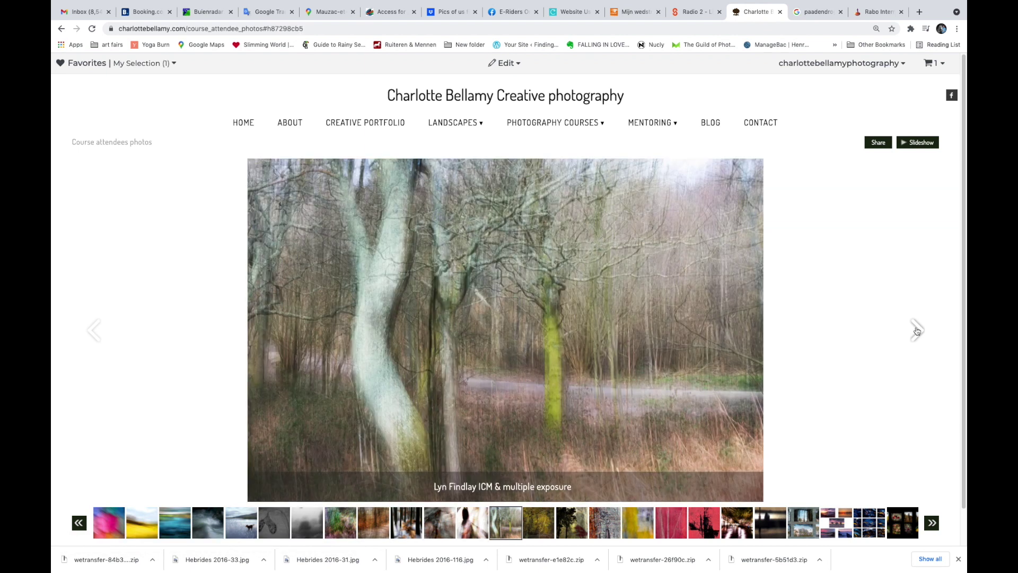
click(917, 330)
click(917, 331)
click(917, 330)
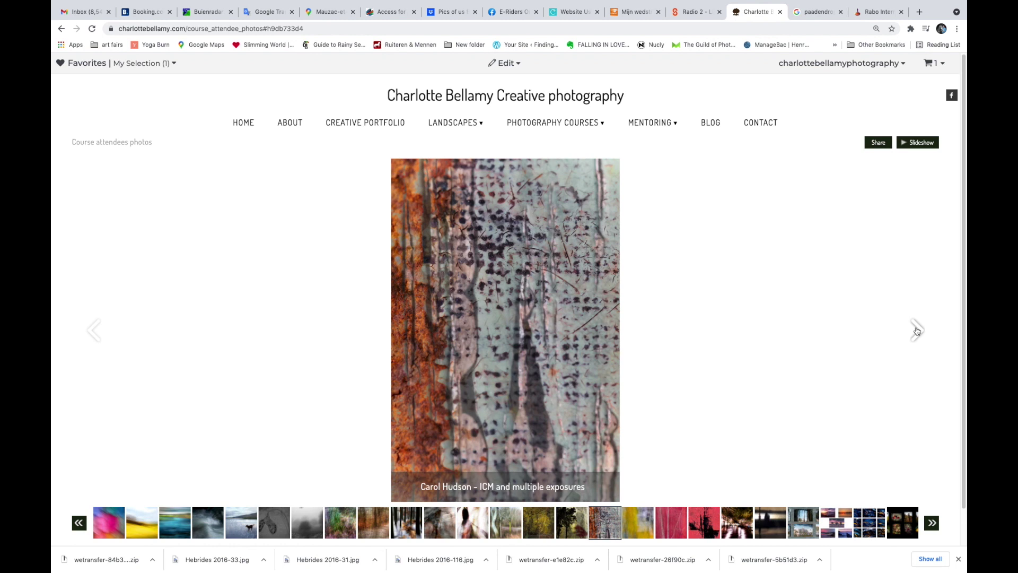
click(917, 331)
click(917, 331)
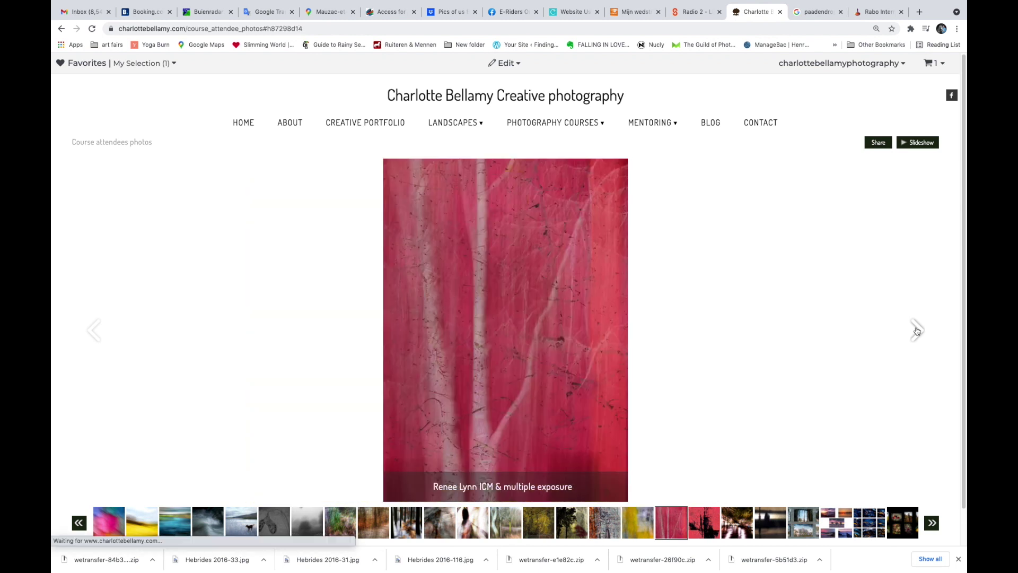
click(917, 330)
click(917, 330)
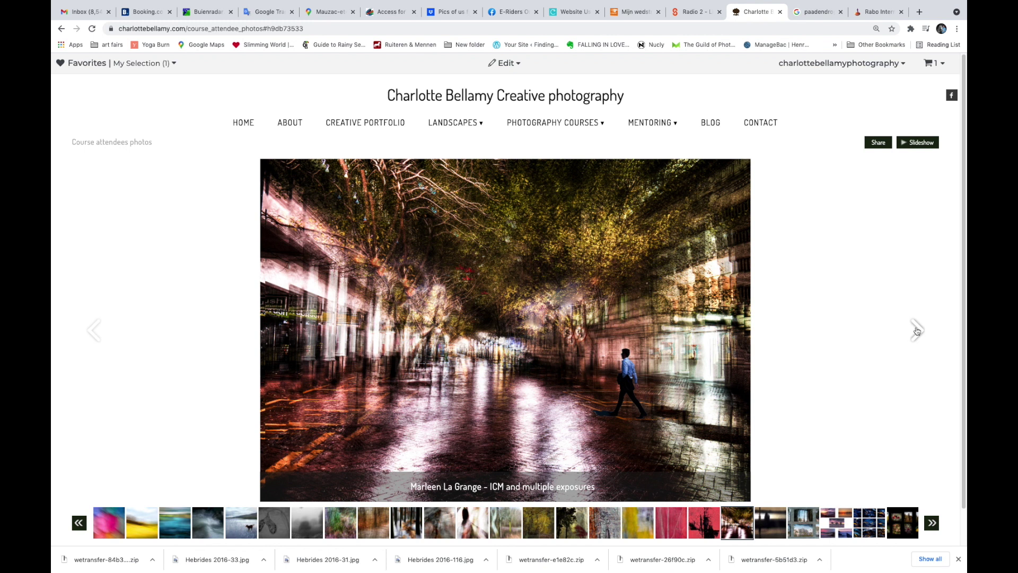
click(917, 331)
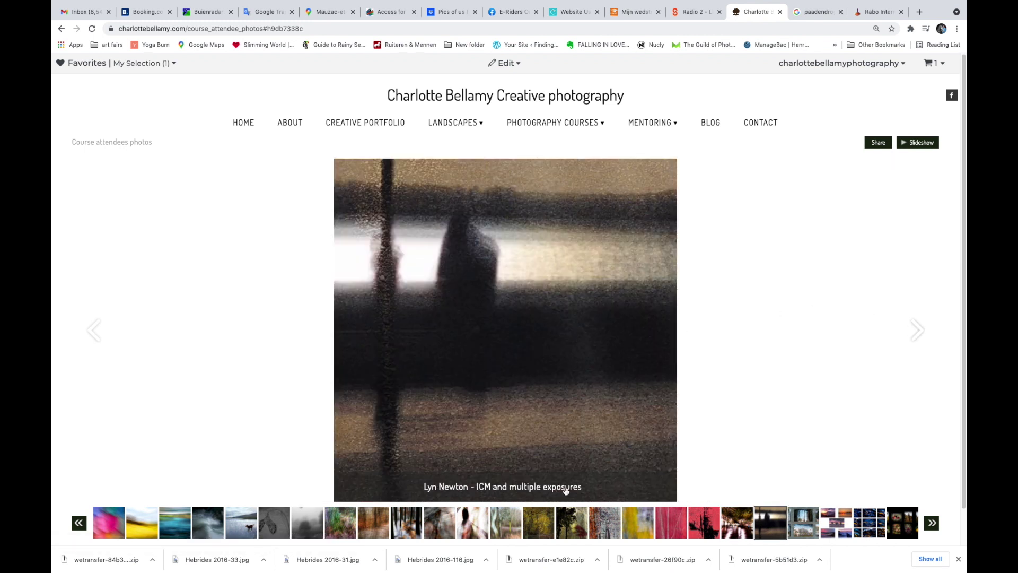
mouse_move(534, 568)
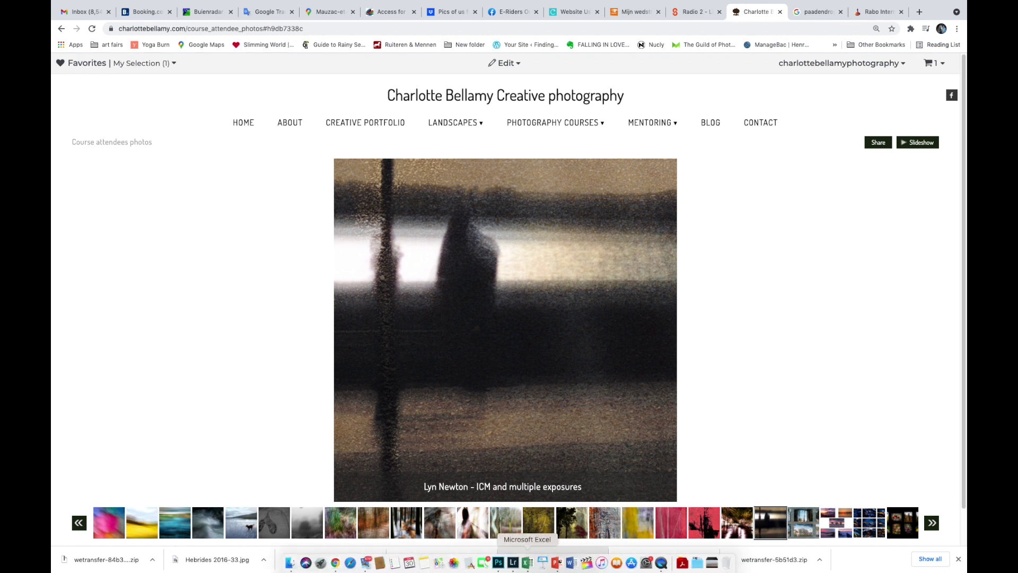
Switch to Lightroom Classic and cycle the grid cell styles with J
click(516, 565)
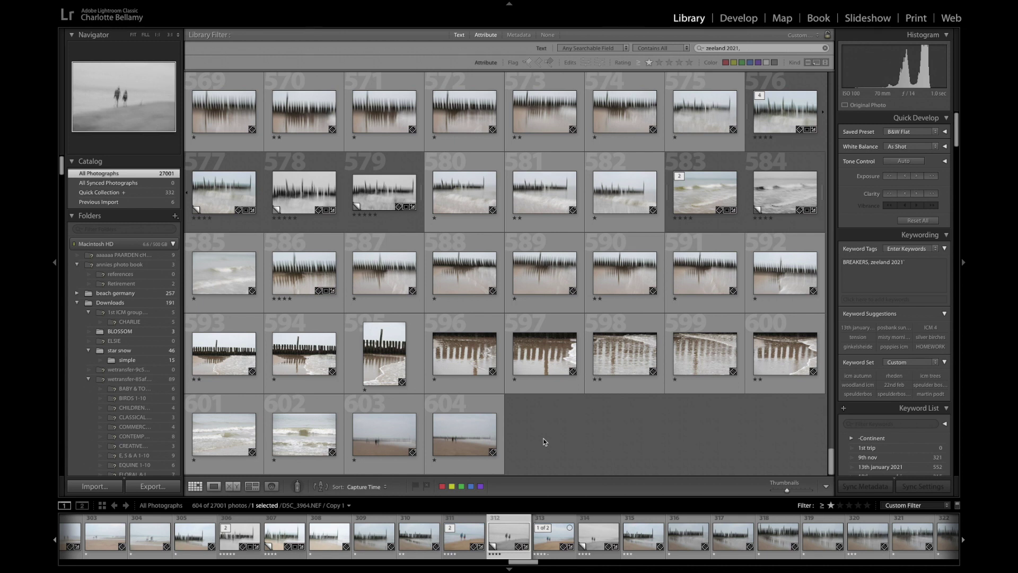
key(j)
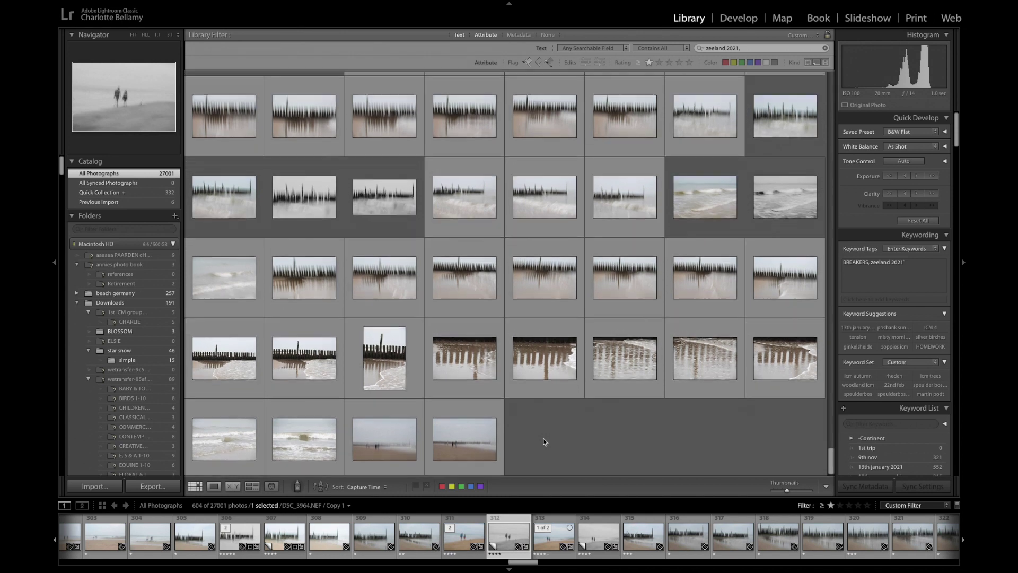
scroll(545, 441, up, 2)
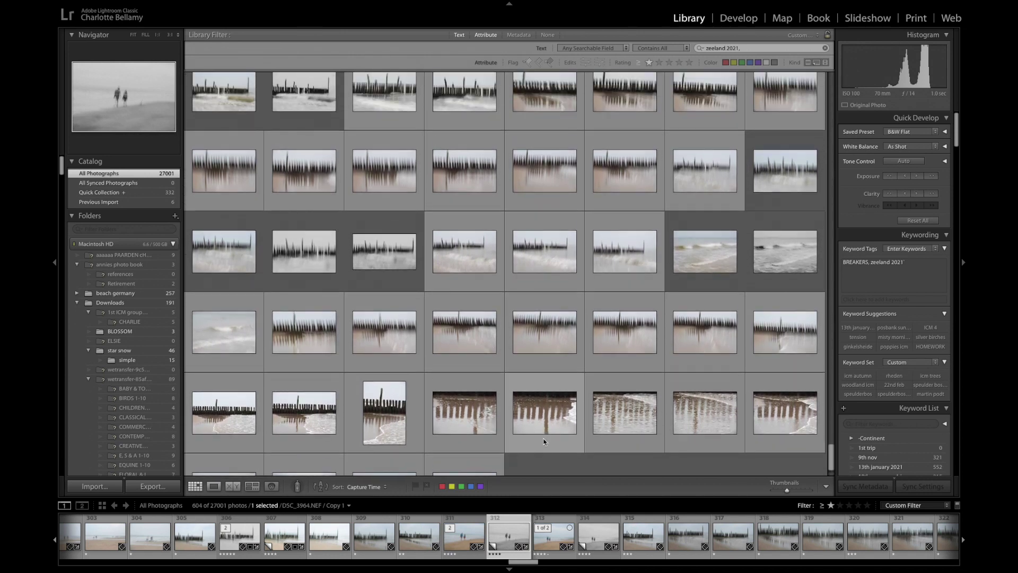
key(j)
scroll(544, 441, up, 5)
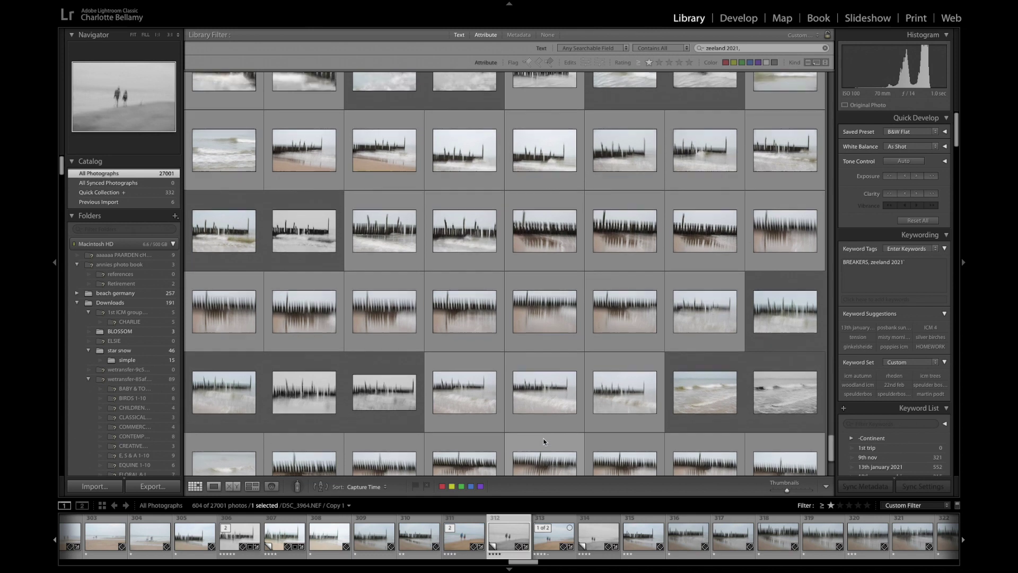
scroll(544, 441, up, 5)
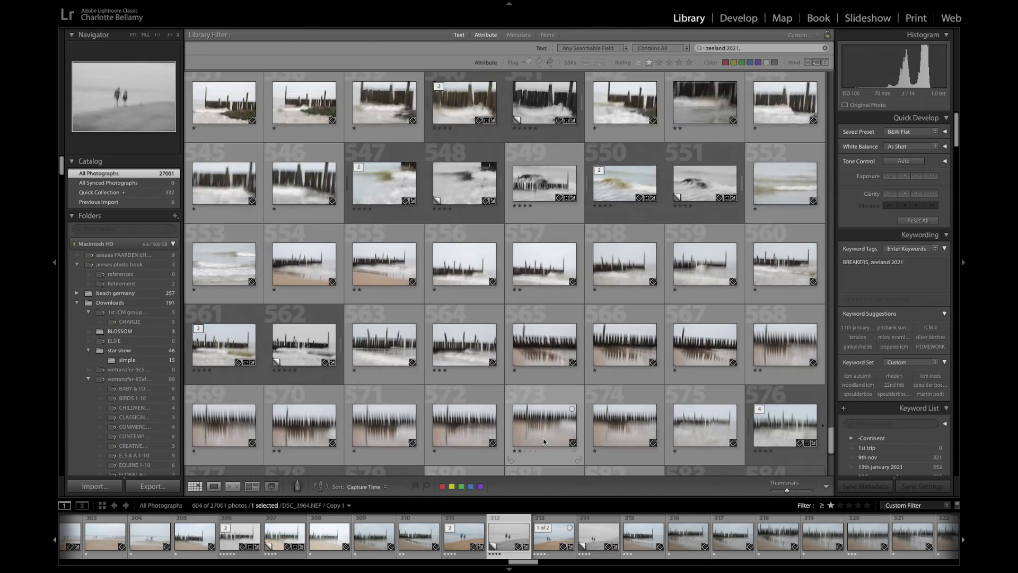
key(j)
Scroll up through the breakwater shots and filter to two stars and higher
scroll(544, 442, up, 2)
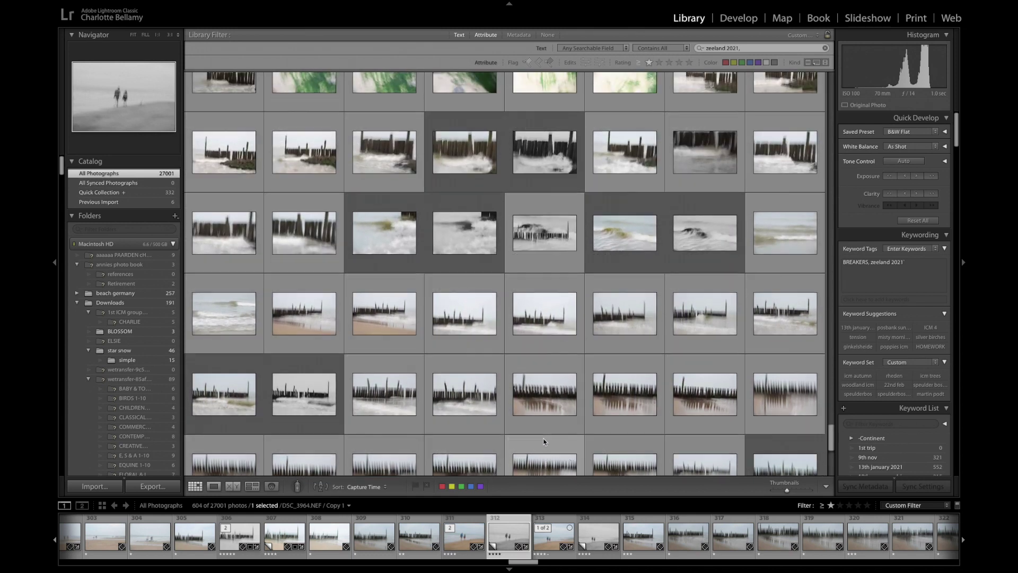
scroll(544, 441, up, 2)
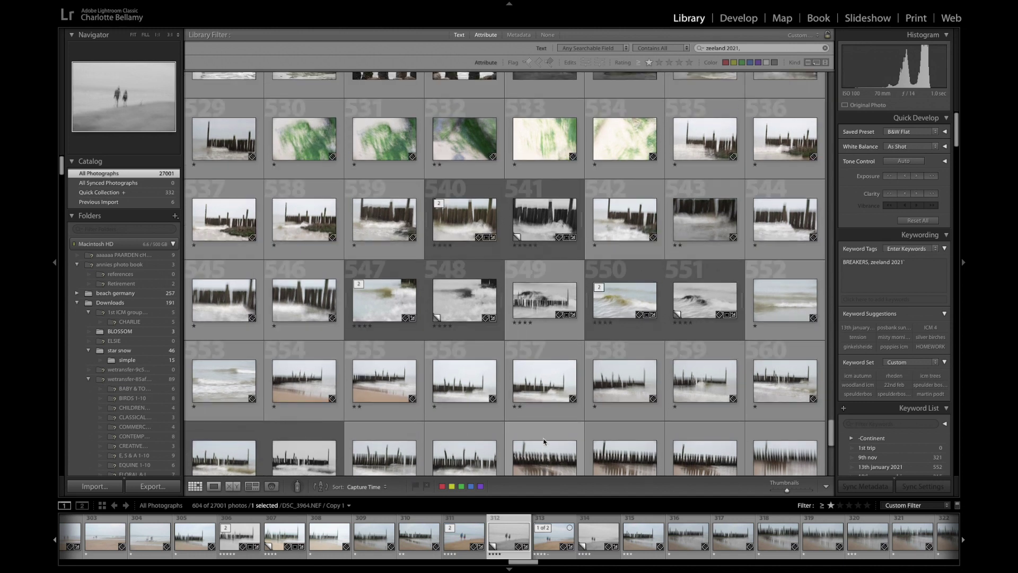
scroll(544, 441, up, 2)
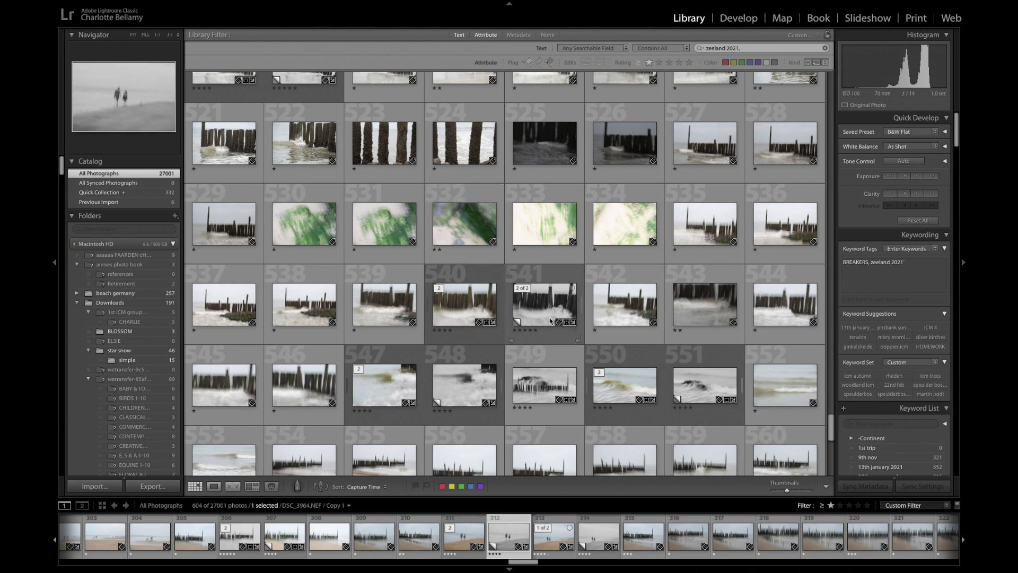
scroll(560, 314, up, 5)
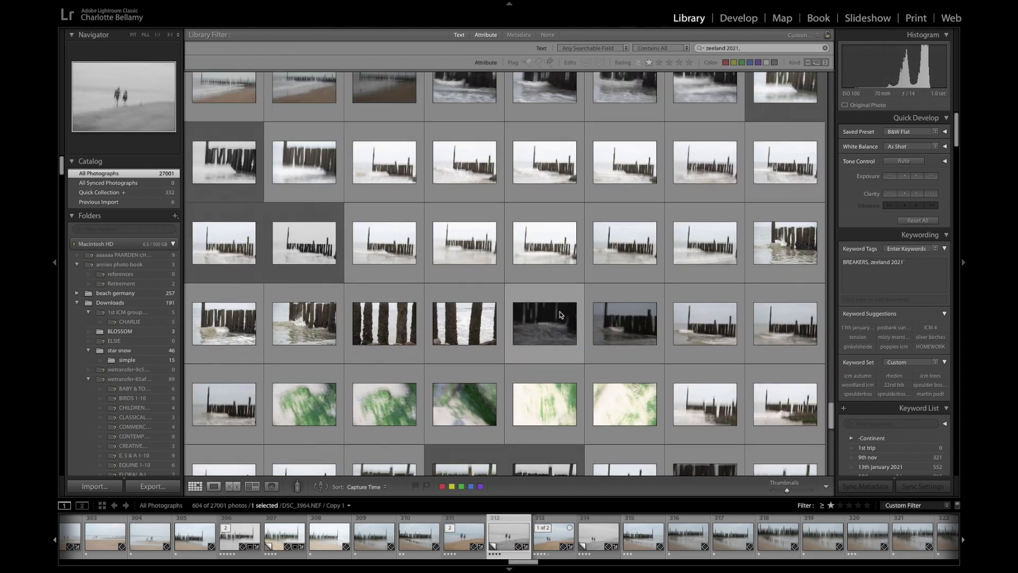
scroll(561, 314, up, 4)
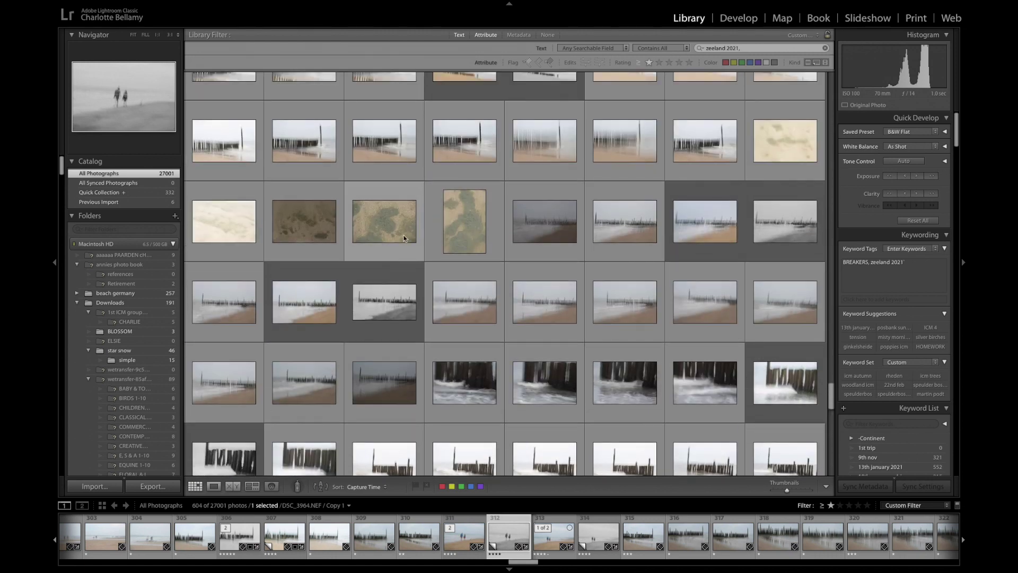
scroll(401, 242, up, 4)
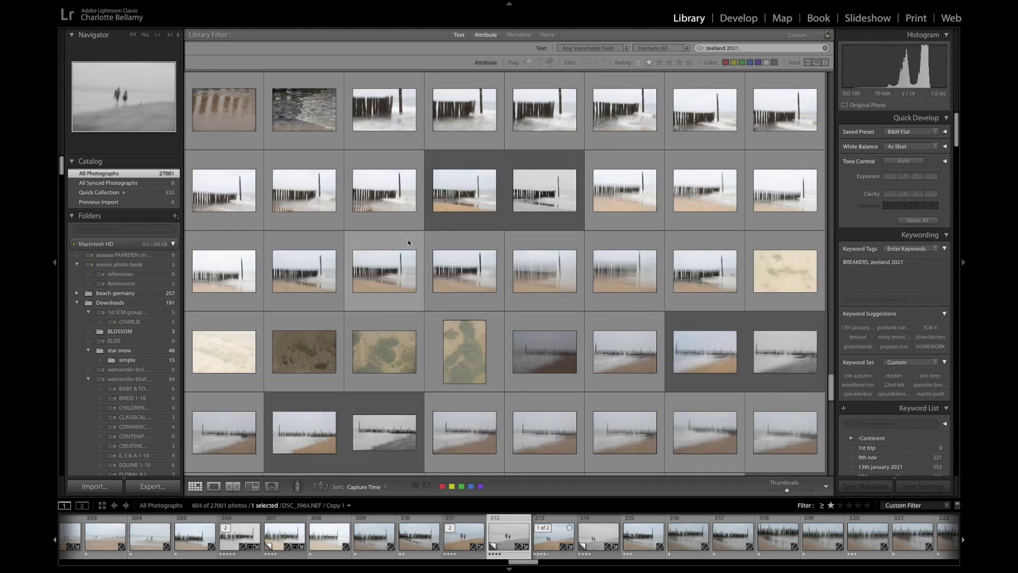
scroll(408, 242, up, 6)
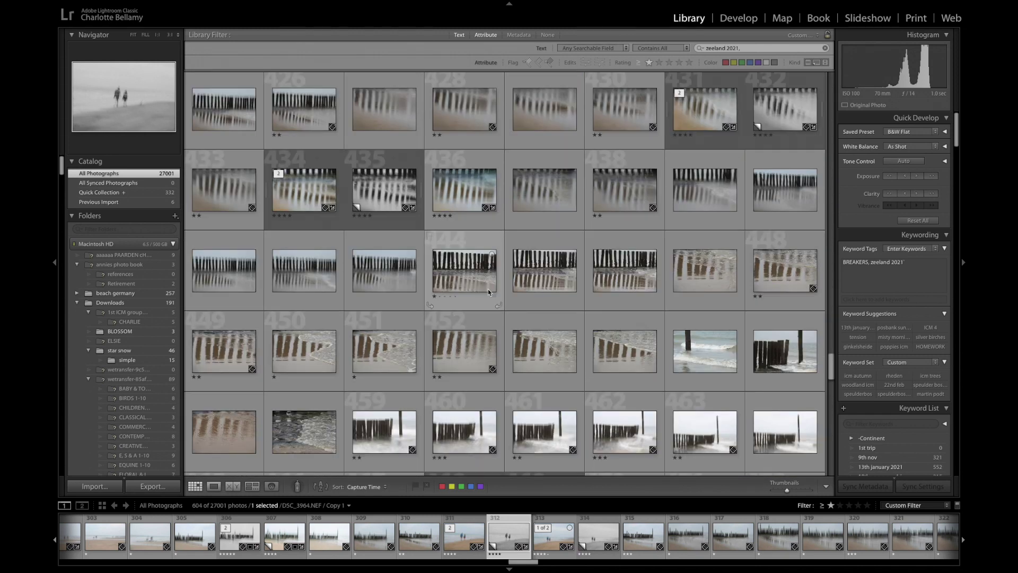
scroll(489, 293, up, 6)
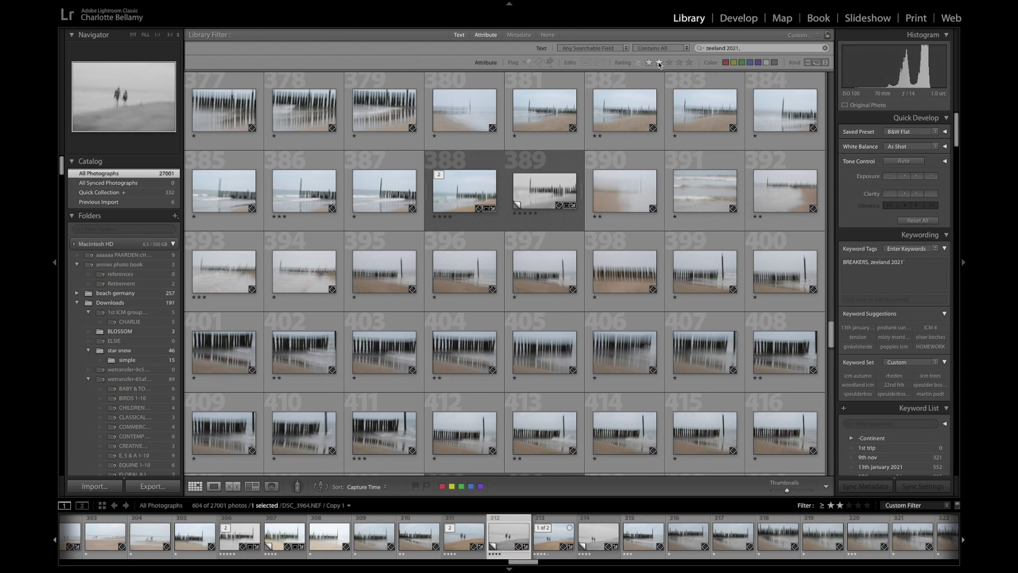
click(659, 63)
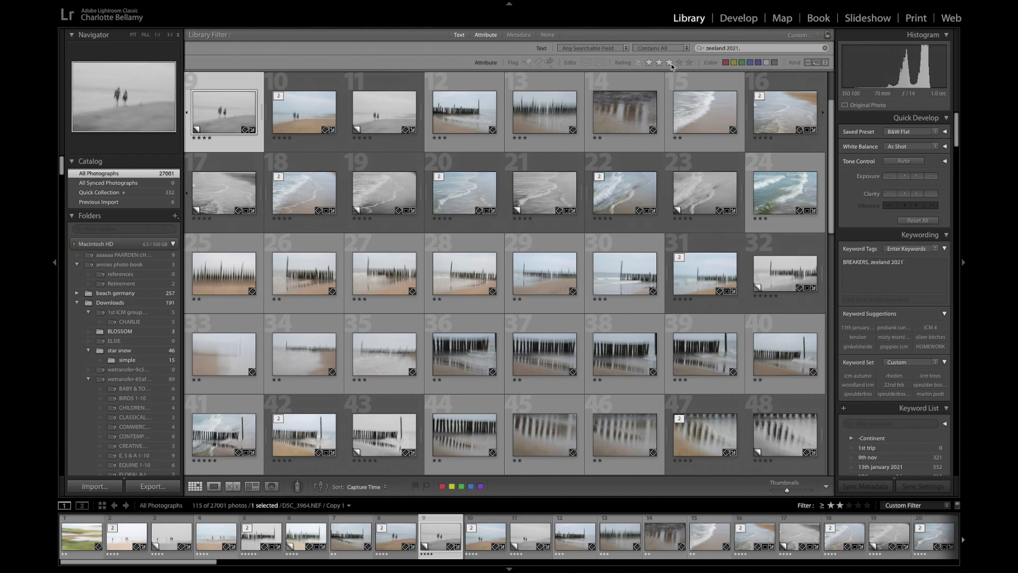
Filter the grid to three stars and higher and scroll through the results
click(669, 63)
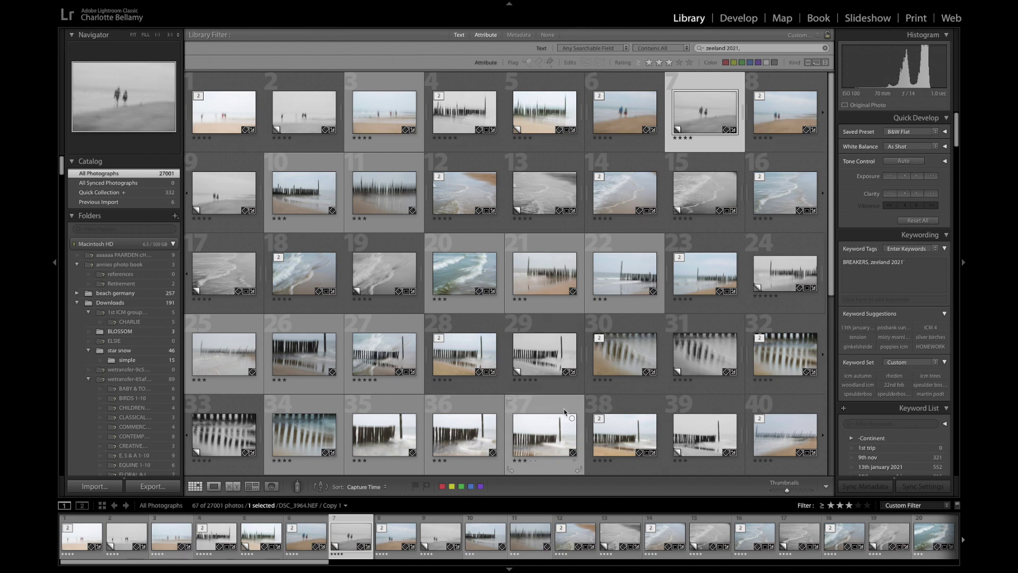
scroll(535, 398, down, 3)
scroll(565, 411, down, 5)
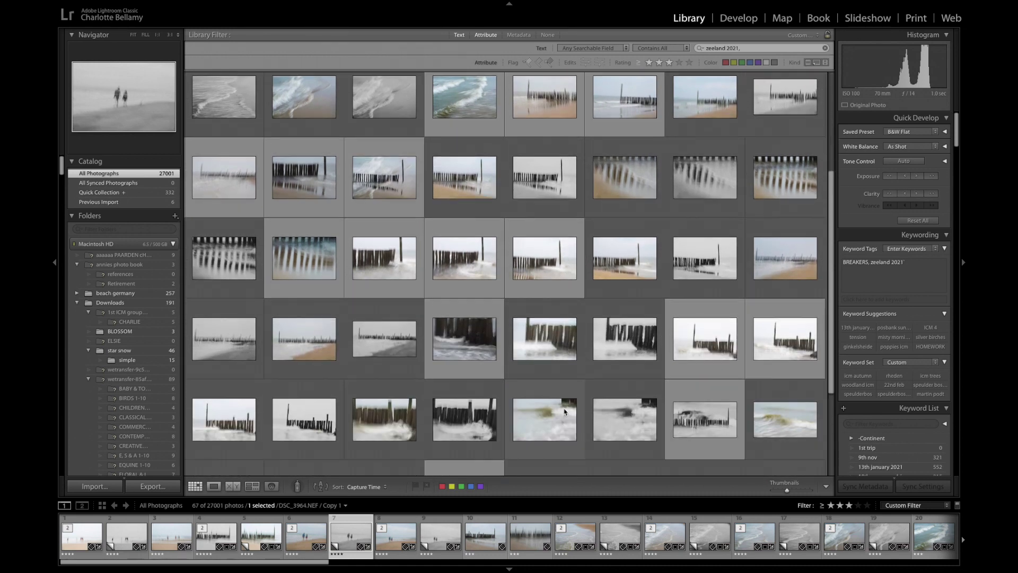
scroll(564, 412, up, 4)
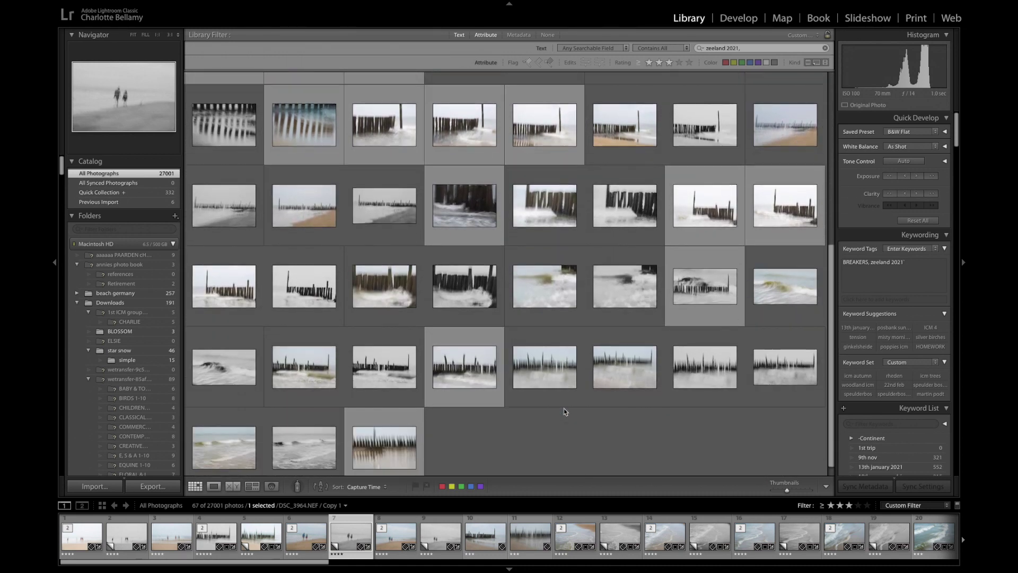
scroll(566, 411, up, 3)
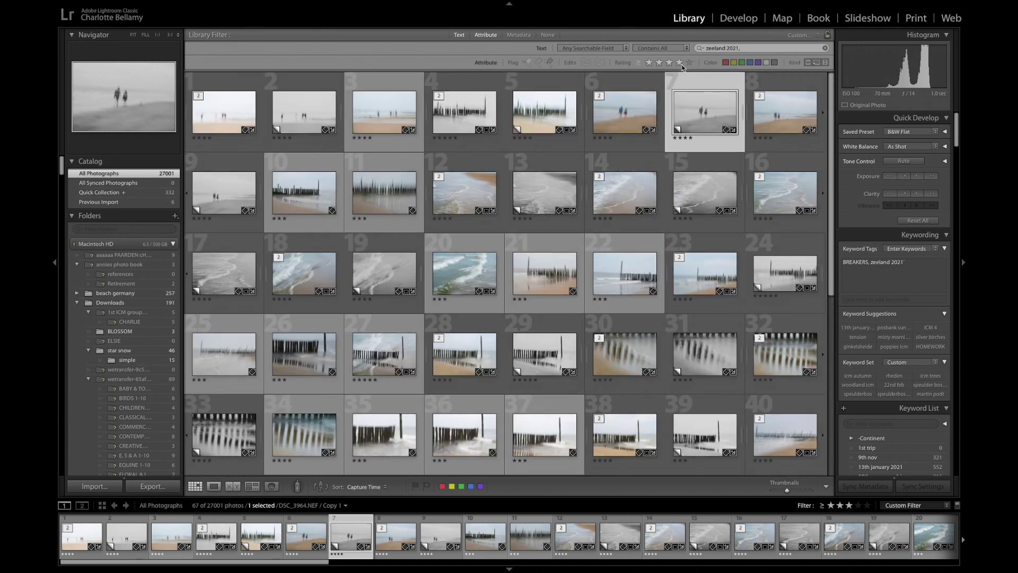
Try four and five stars, settle on four and higher, and make photo 52 active
click(681, 63)
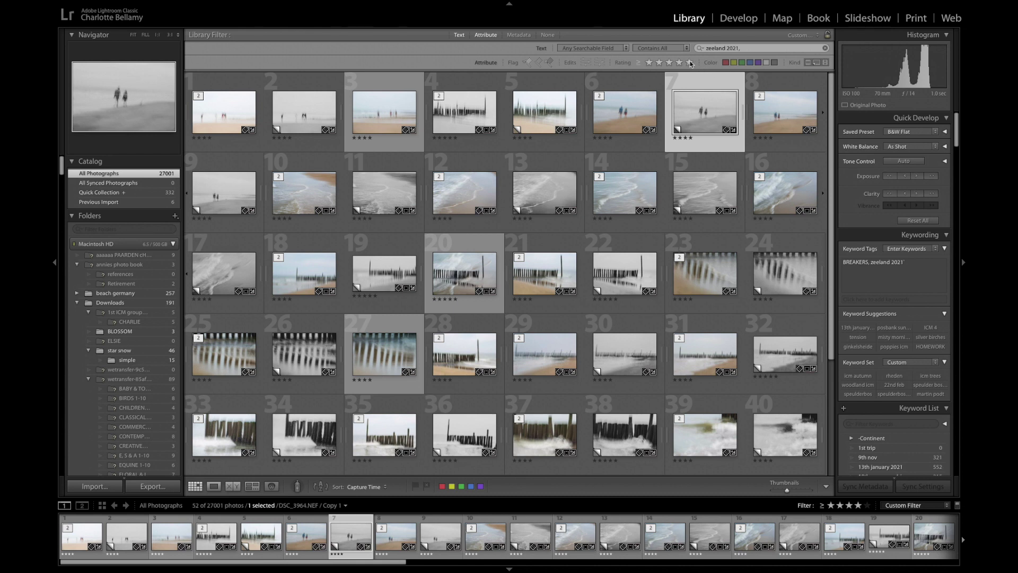
click(690, 62)
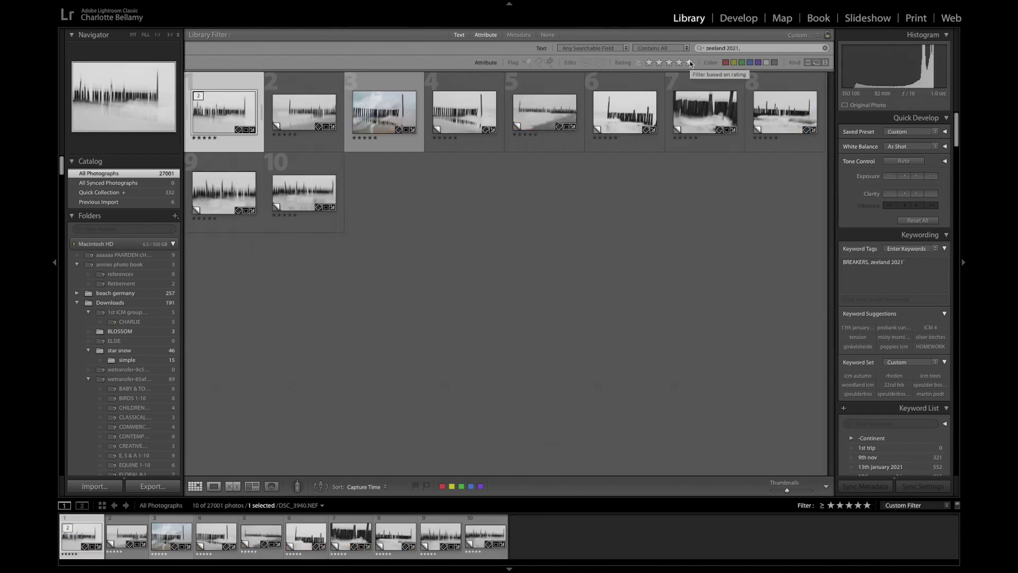
click(679, 62)
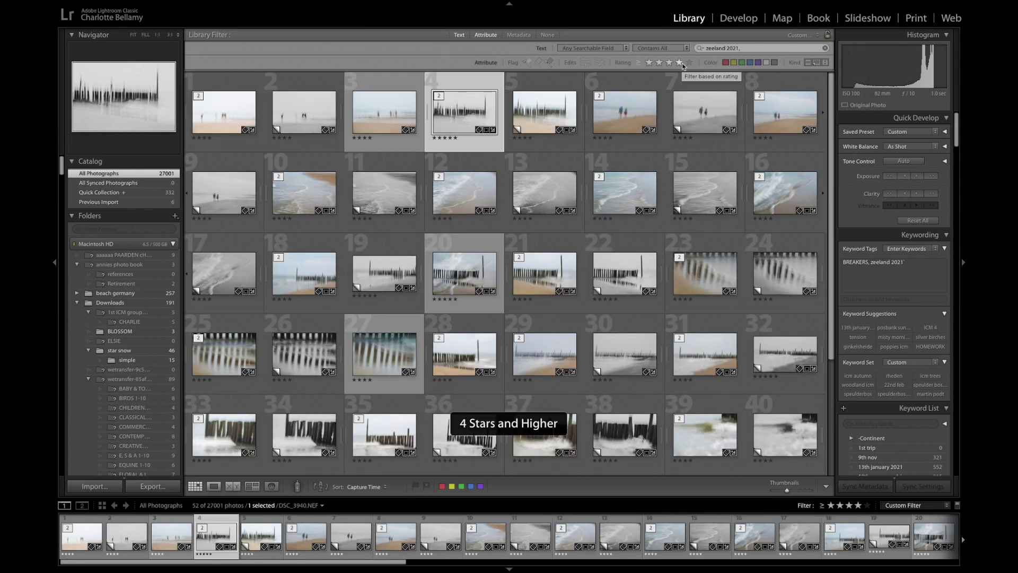
scroll(637, 212, down, 3)
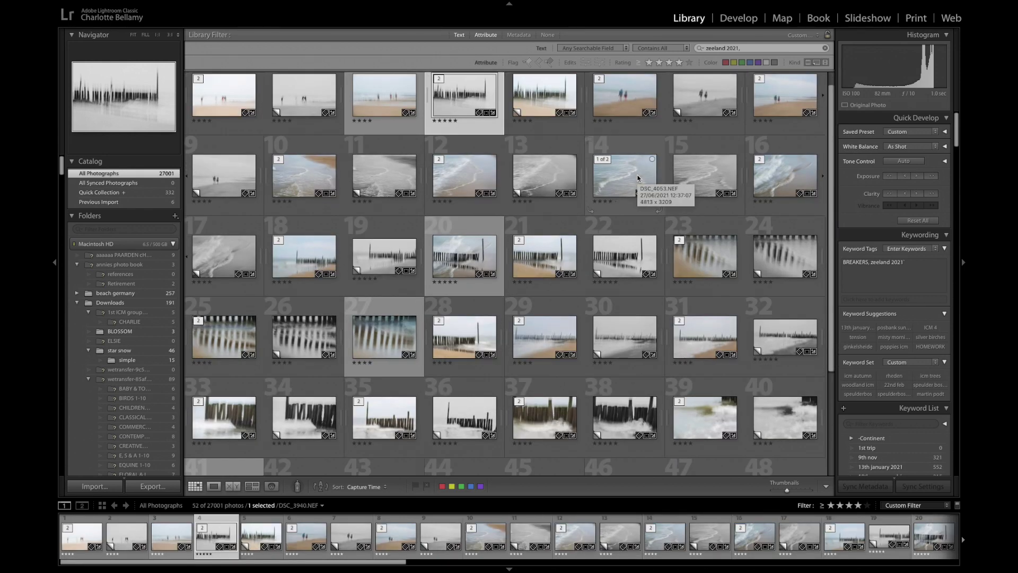
scroll(610, 319, down, 2)
key(j)
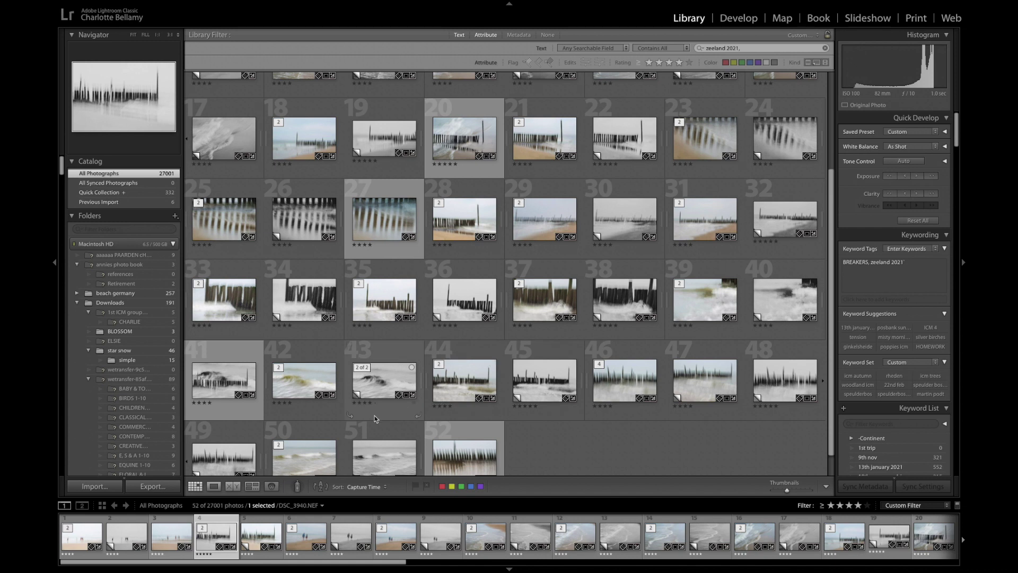
click(467, 454)
Select all 52 four-star results with Cmd+A and show them in Survey view
scroll(325, 228, up, 5)
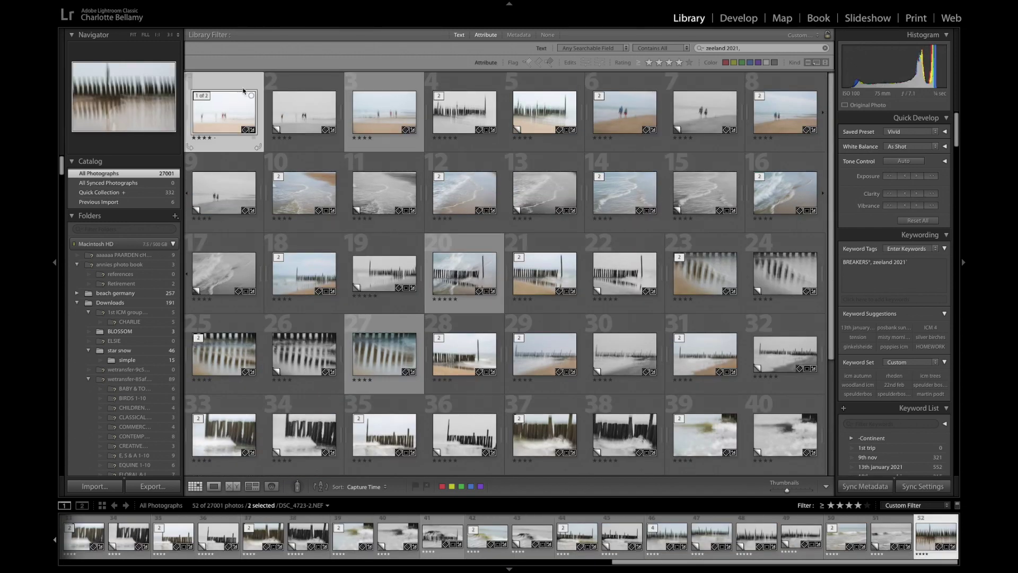
click(226, 143)
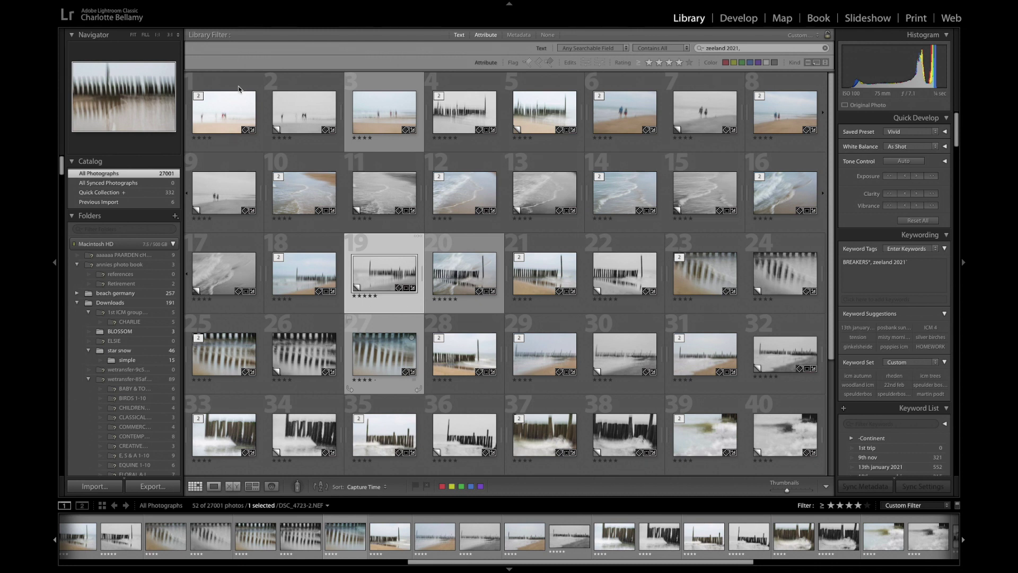
key(j)
scroll(365, 231, down, 5)
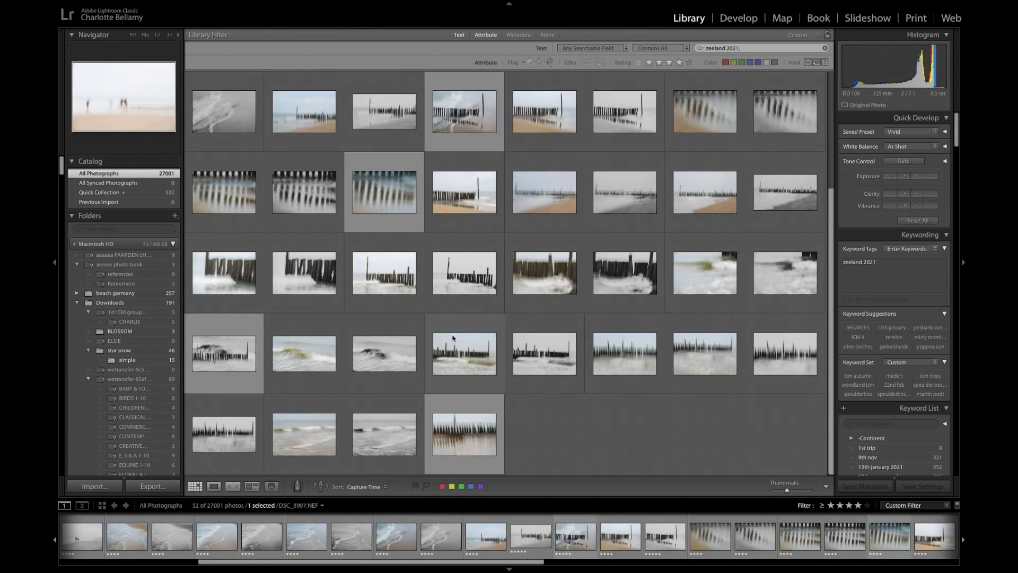
key(j)
click(466, 421)
key(super+a)
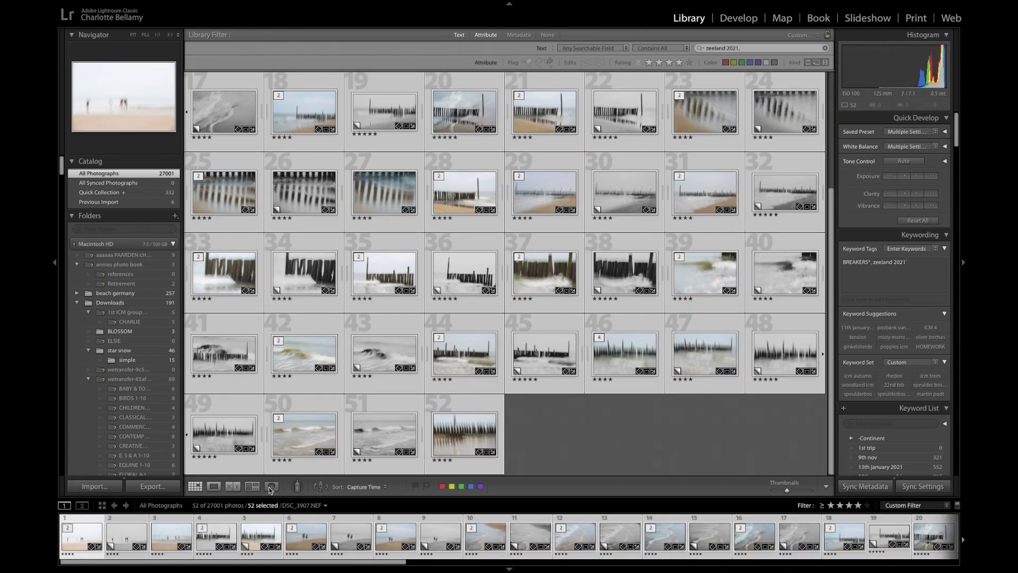
click(257, 490)
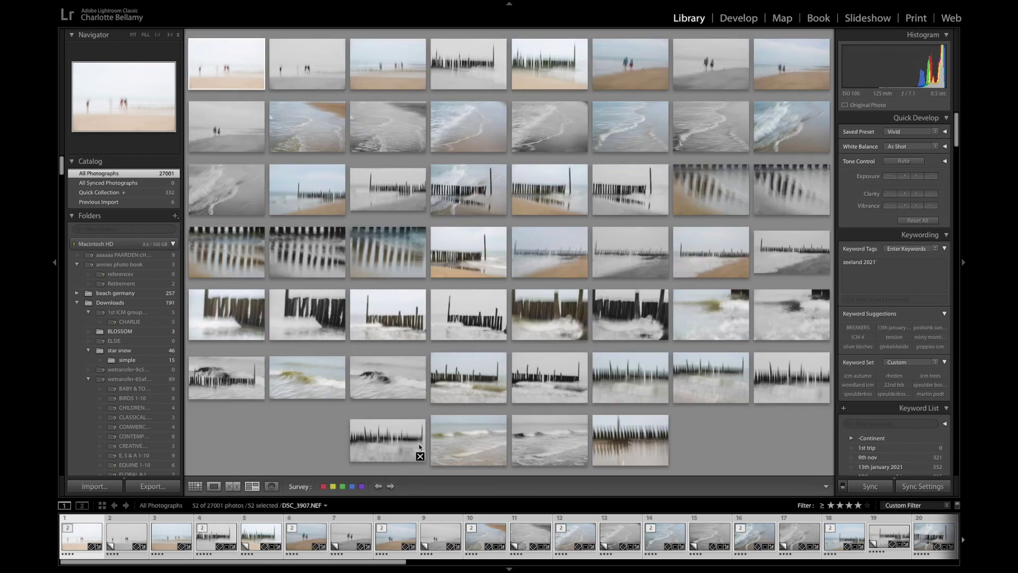
Remove six beach, wave and blurred-post photos from the survey, then return to Grid
mouse_move(501, 335)
click(421, 394)
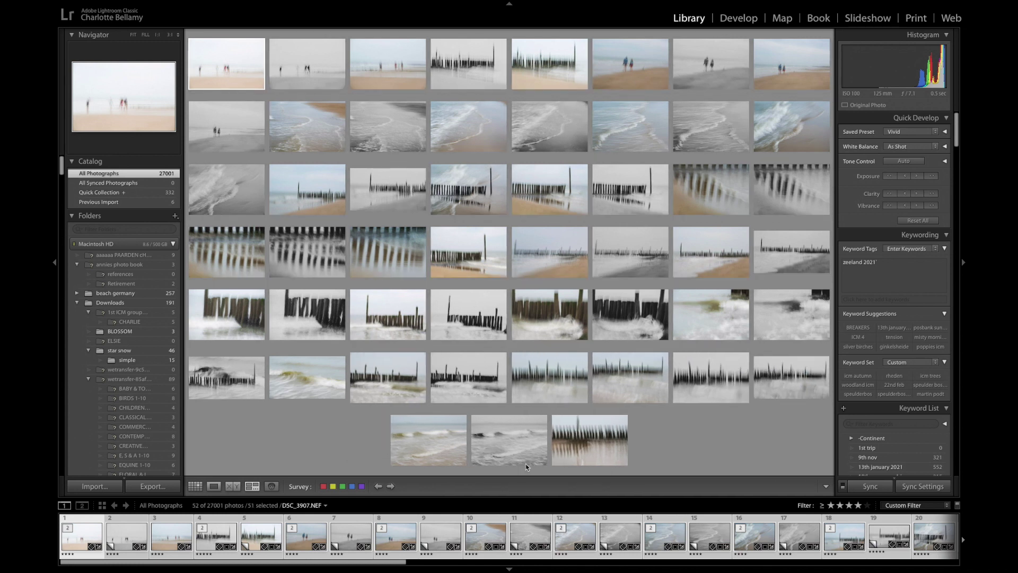
click(541, 459)
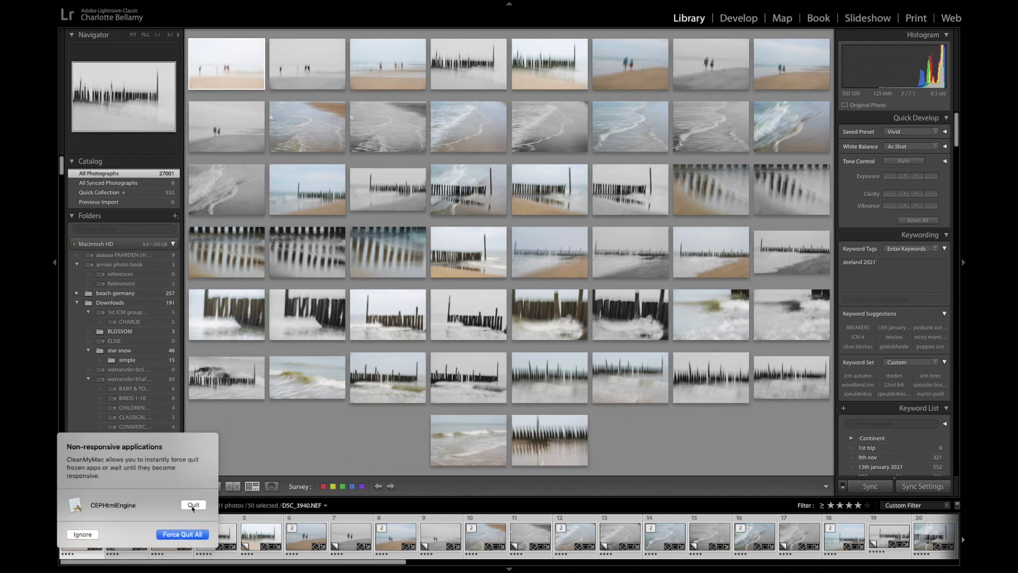
click(197, 505)
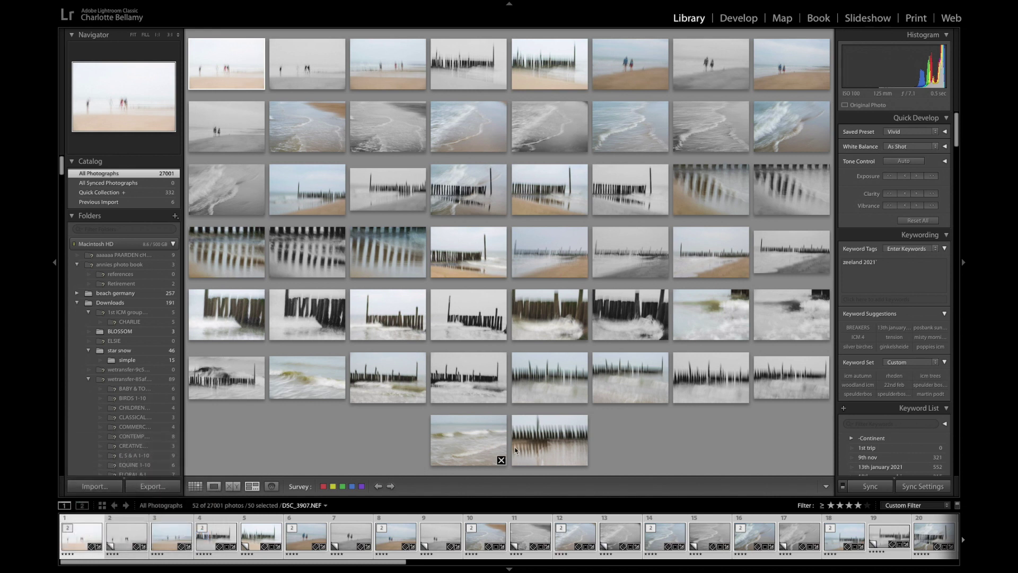
click(654, 395)
click(664, 333)
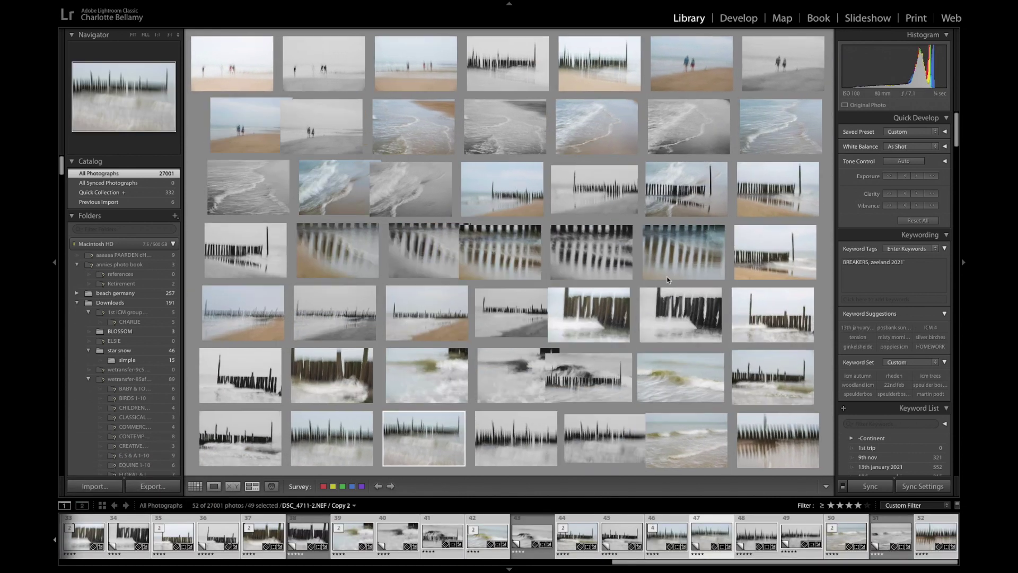
click(637, 275)
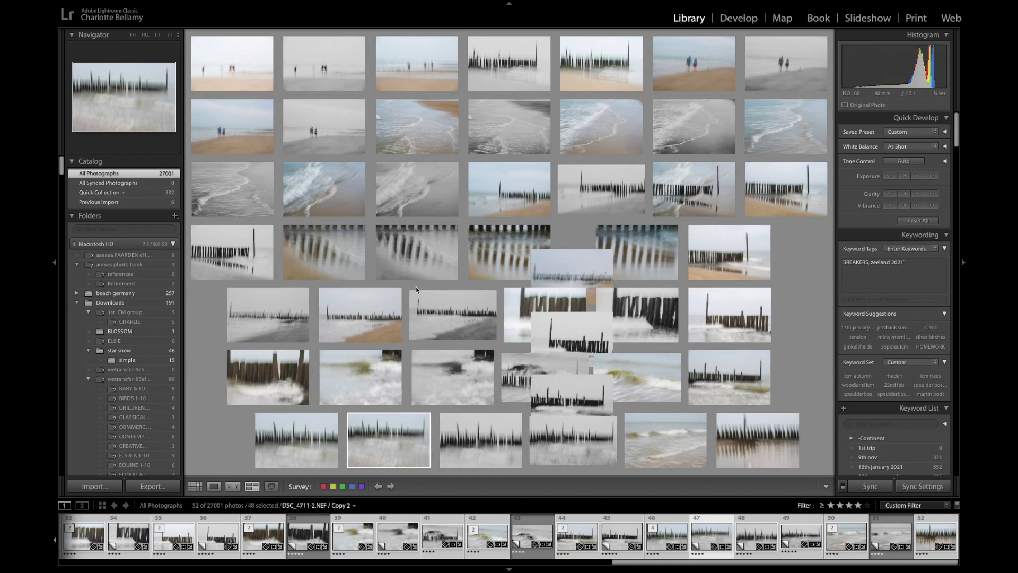
click(453, 274)
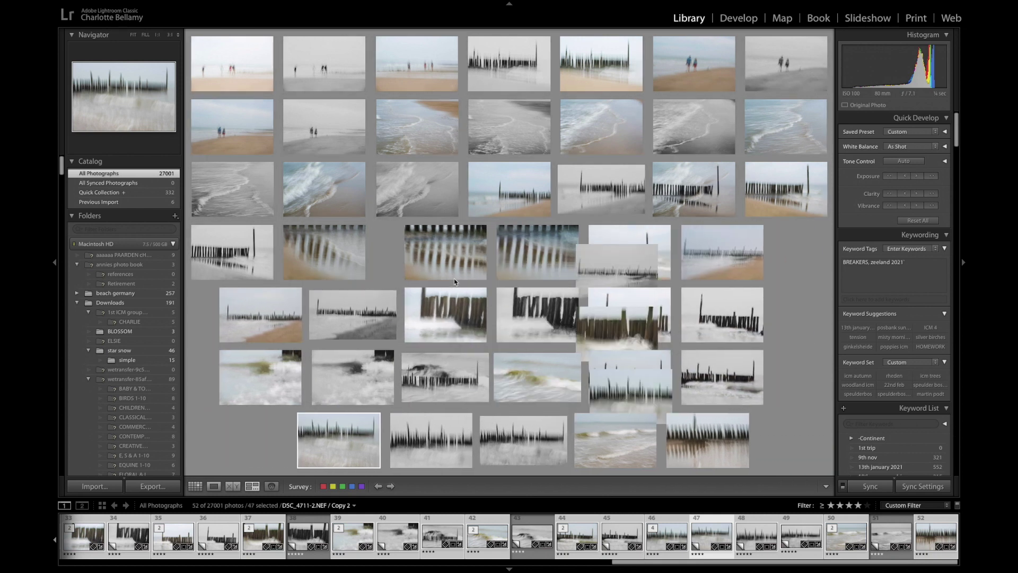
click(361, 149)
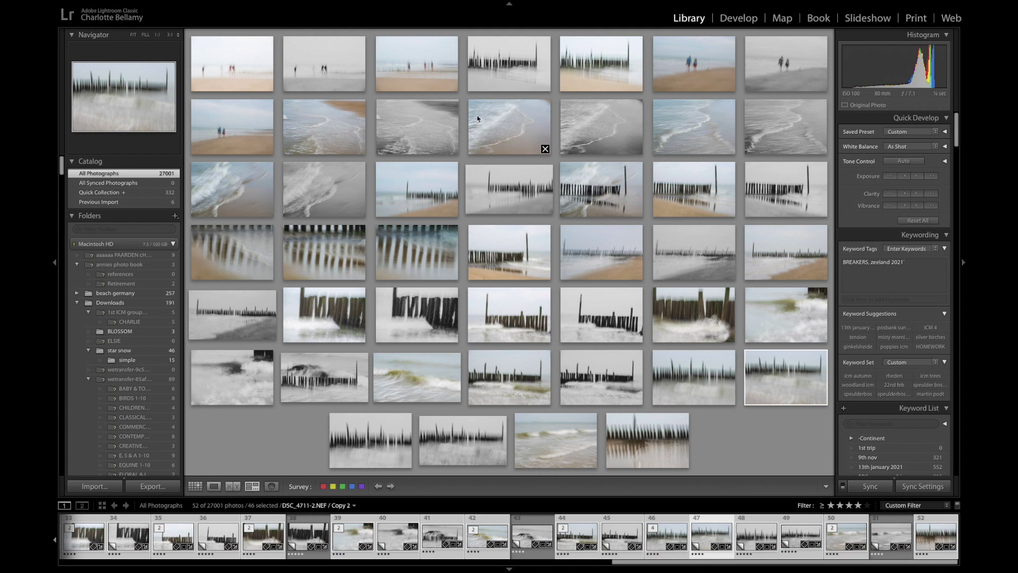
click(196, 487)
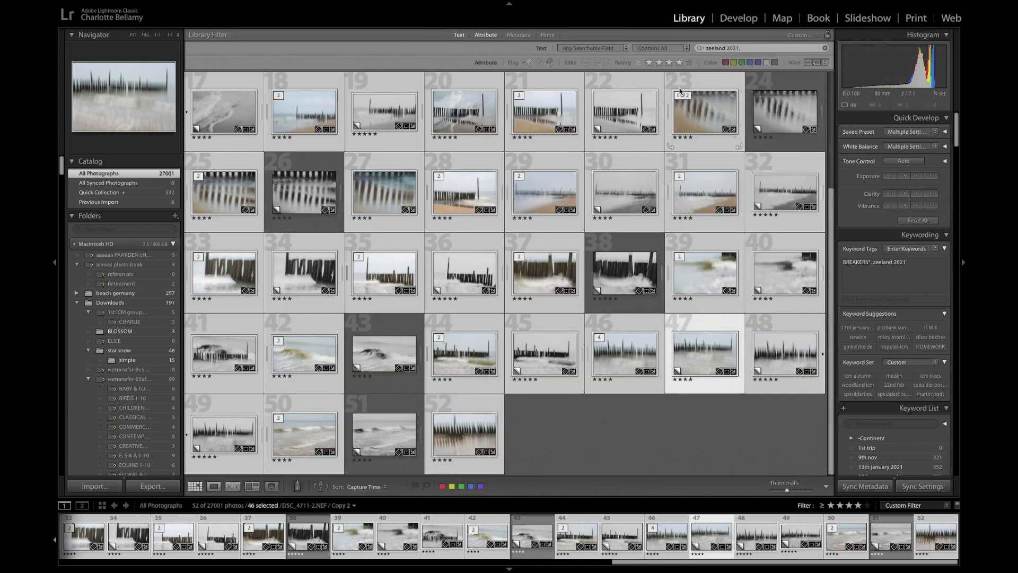
Deselect all, then select photos 17, 19, 22, 24, 32, 30, 26, 34 and 36
click(607, 420)
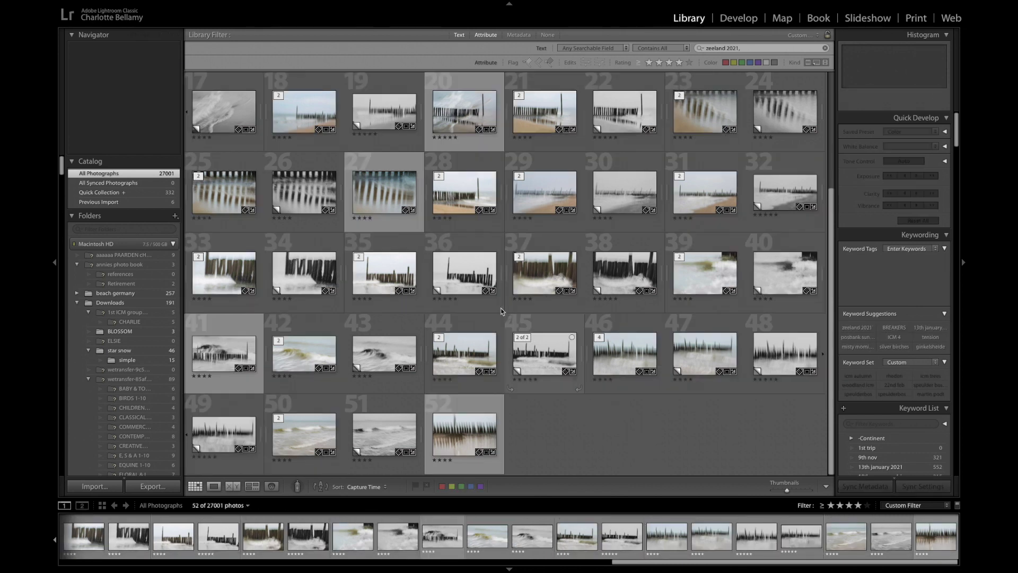
click(227, 129)
super+click(378, 122)
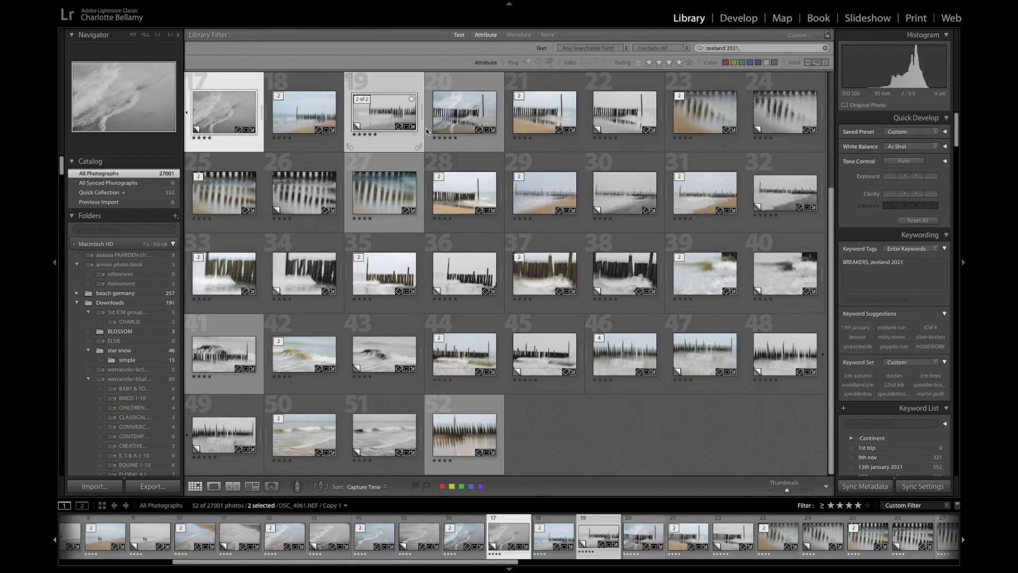
super+click(631, 121)
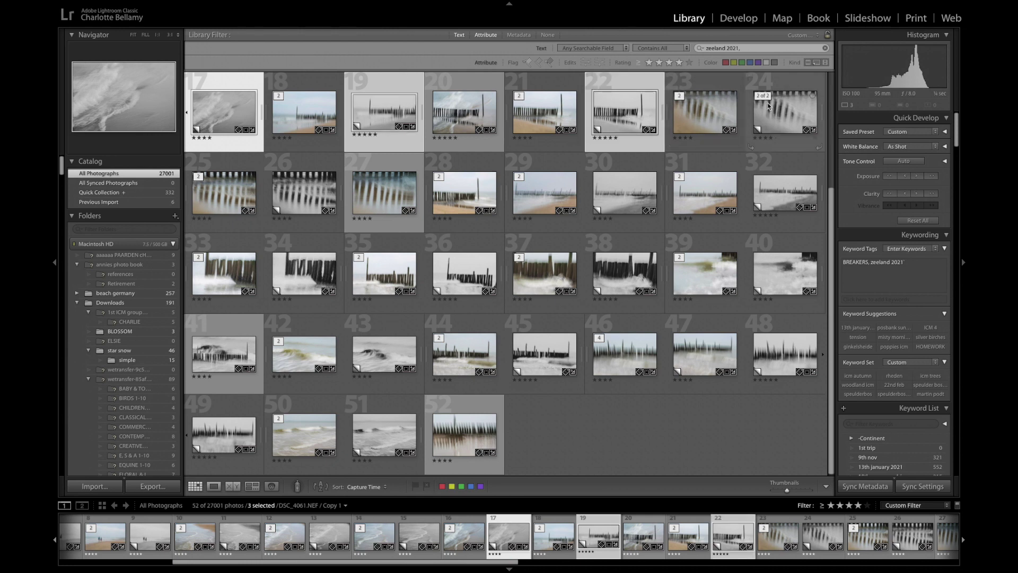
super+click(785, 111)
super+click(785, 192)
super+click(625, 206)
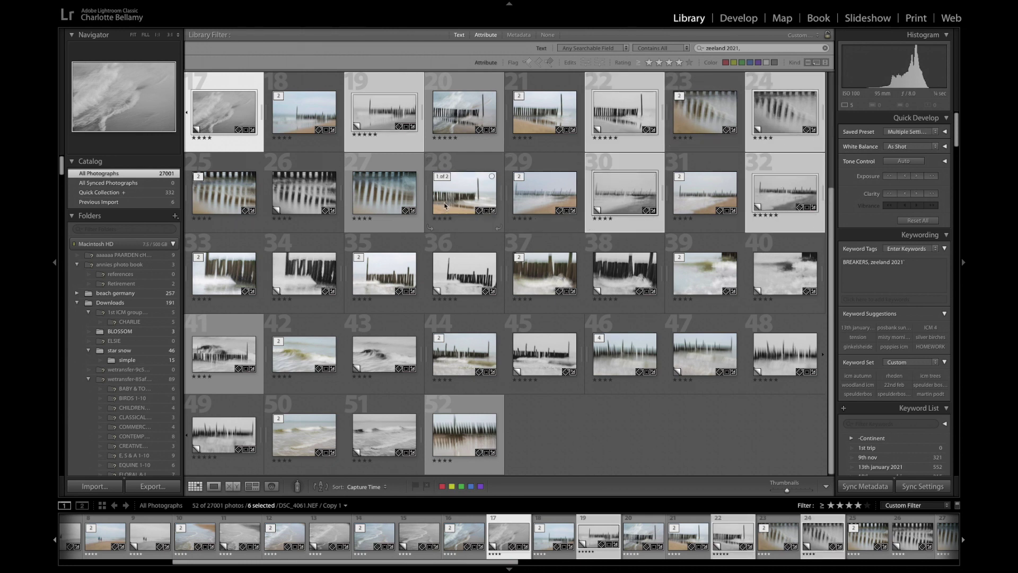
super+click(312, 206)
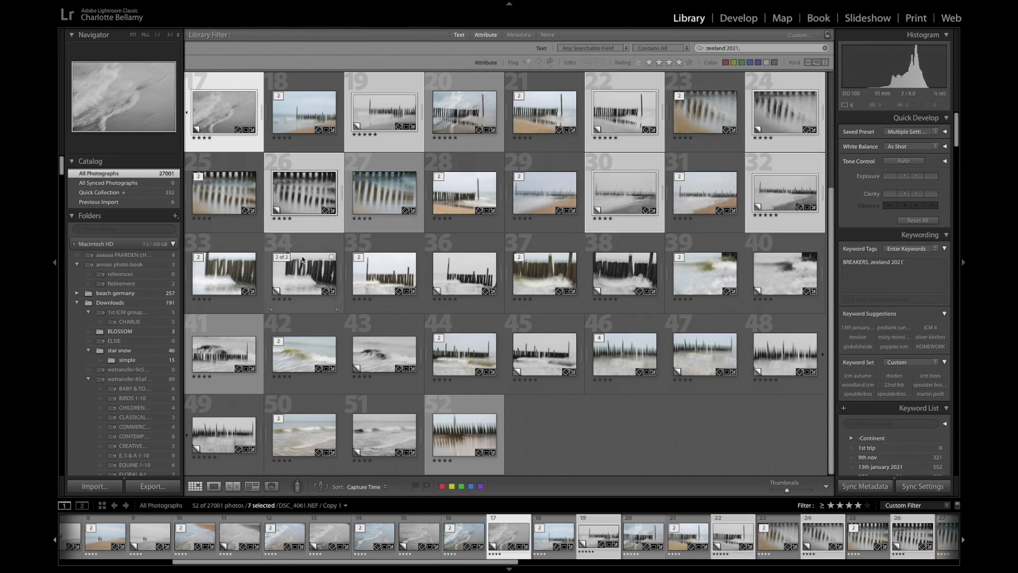
super+click(305, 265)
super+click(461, 263)
Add photos 38, 48, 40, 45, 43, 41, 49 and 51, then survey all 17
super+click(612, 275)
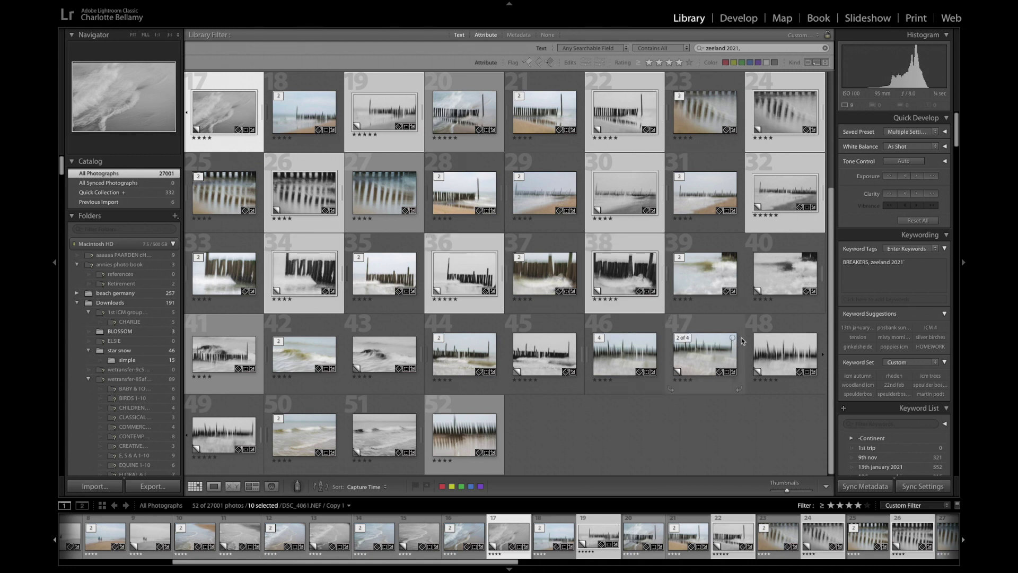
super+click(785, 353)
super+click(783, 286)
super+click(563, 361)
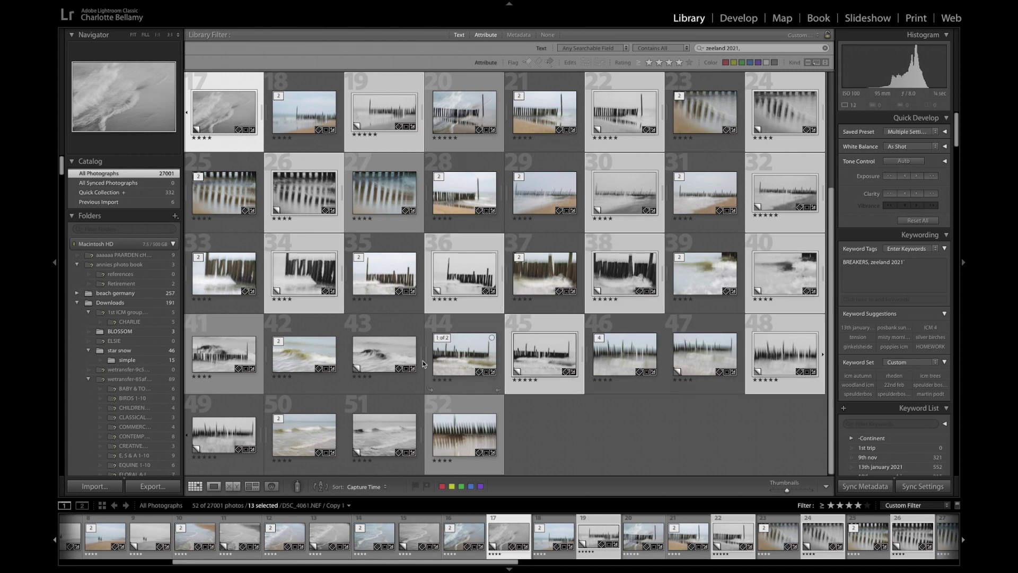
super+click(379, 350)
super+click(222, 343)
super+click(224, 431)
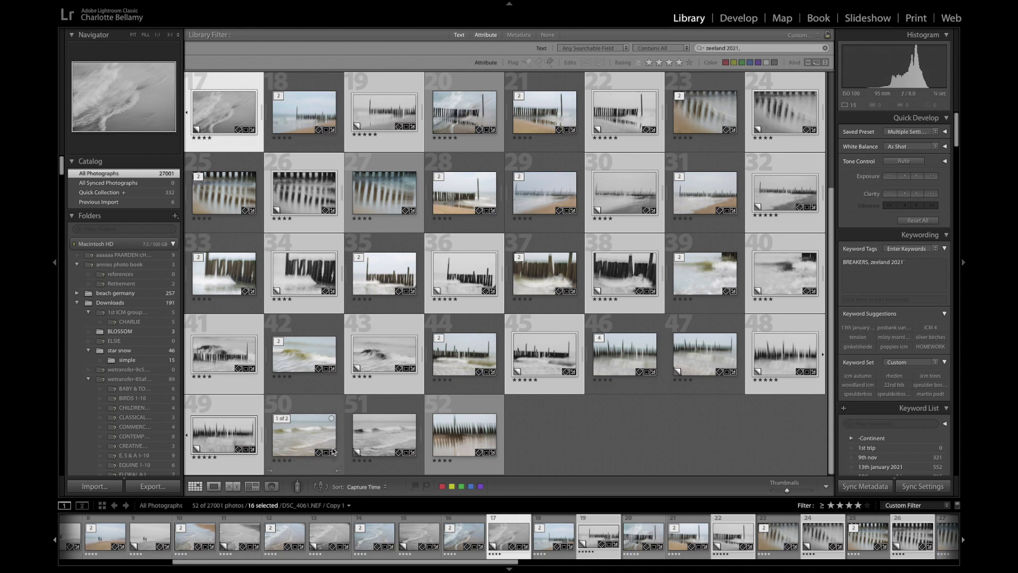
super+click(385, 424)
click(253, 488)
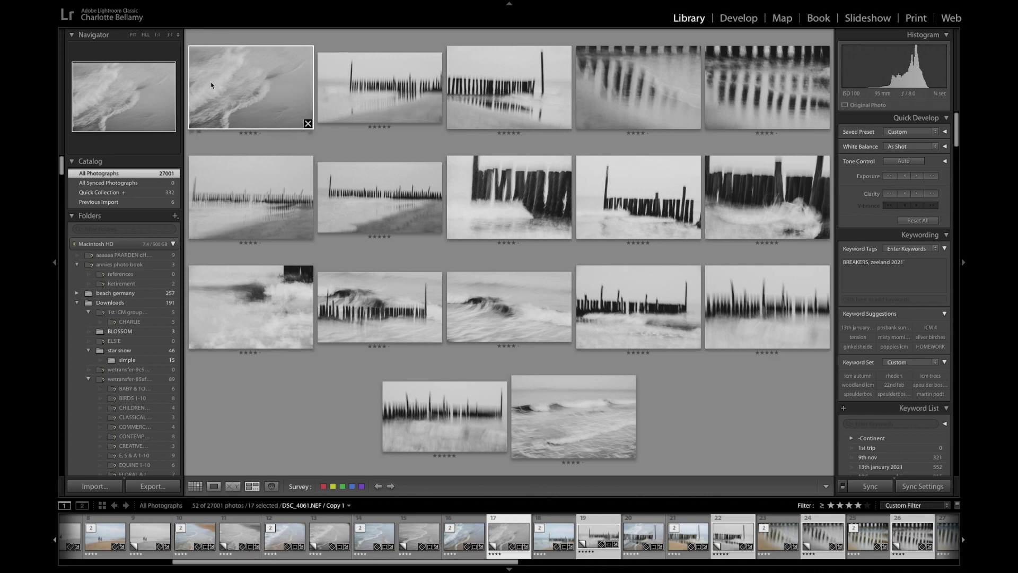
click(309, 125)
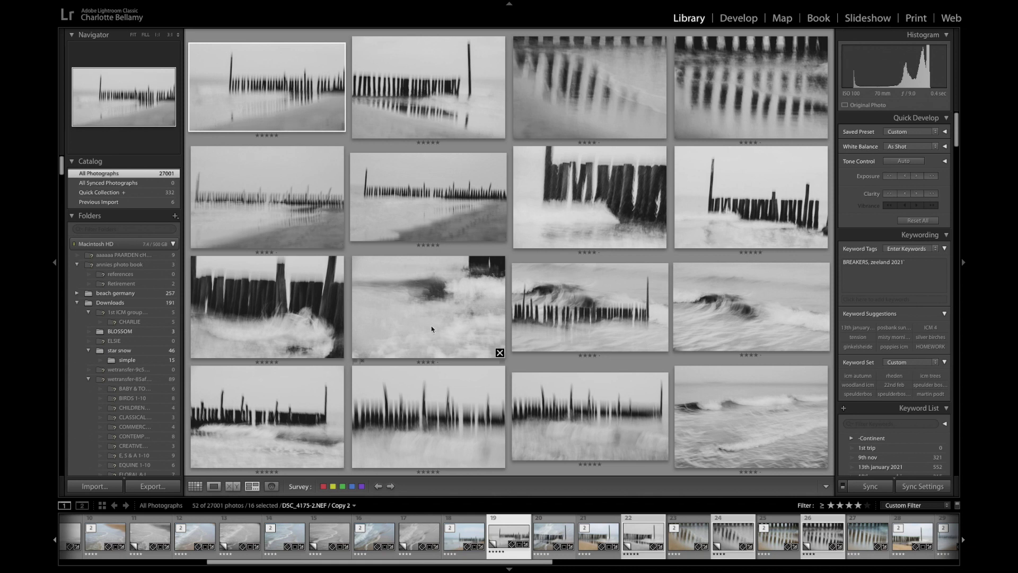
Drop the weaker wave shots, a top-row photo and the blurred reflection image, leaving nine in Survey
click(499, 352)
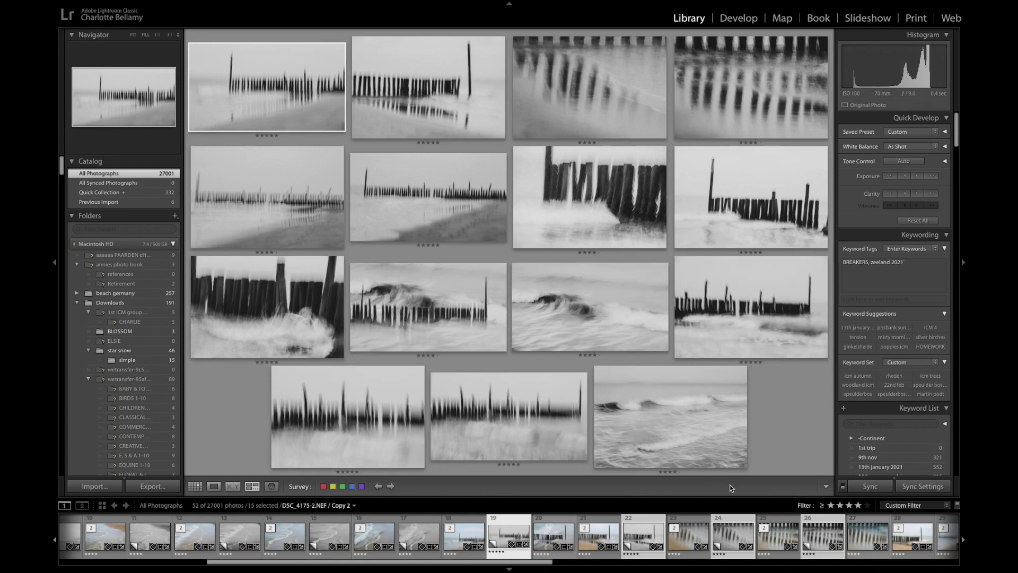
click(742, 462)
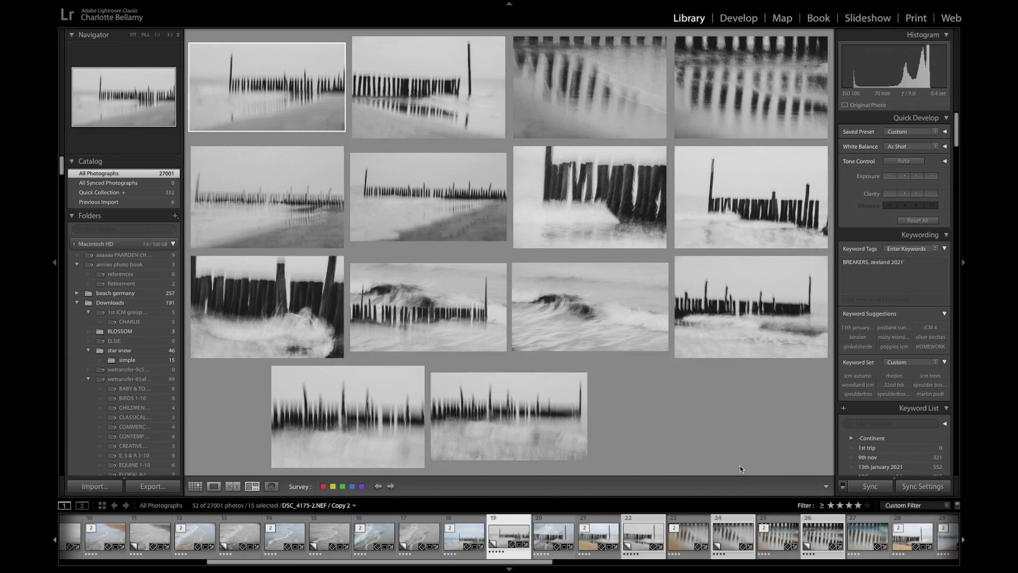
click(662, 352)
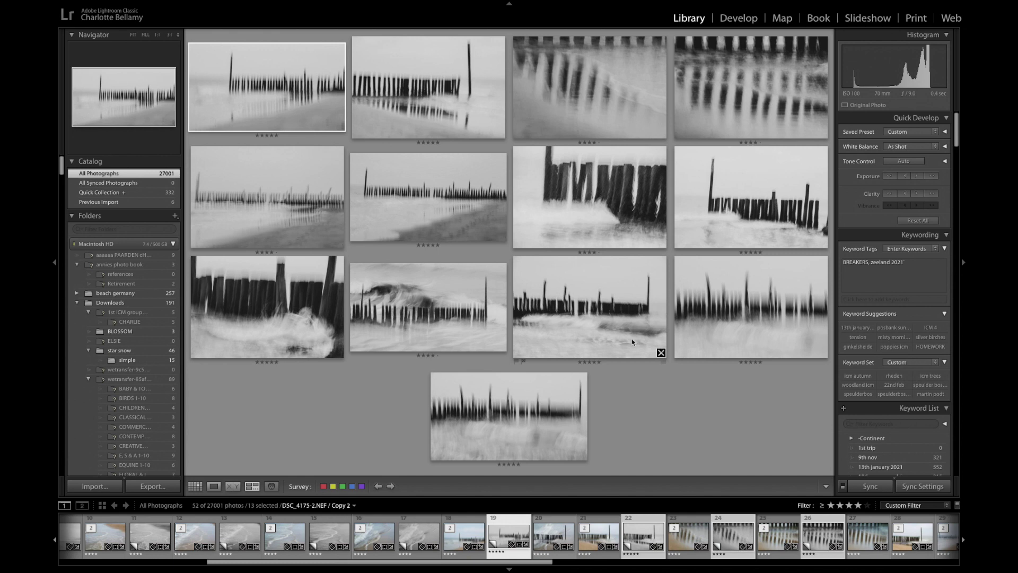
click(501, 346)
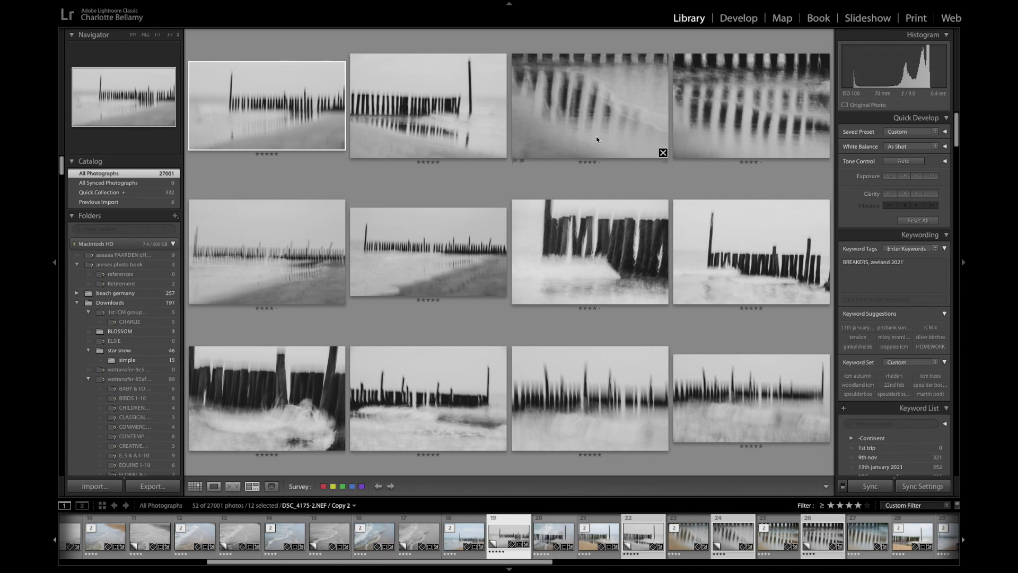
click(828, 155)
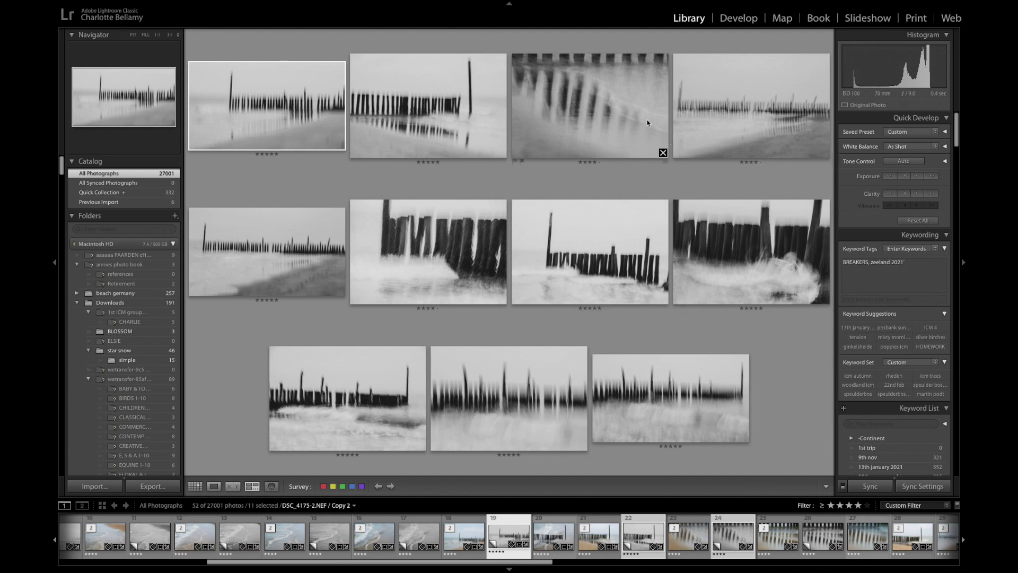
click(663, 153)
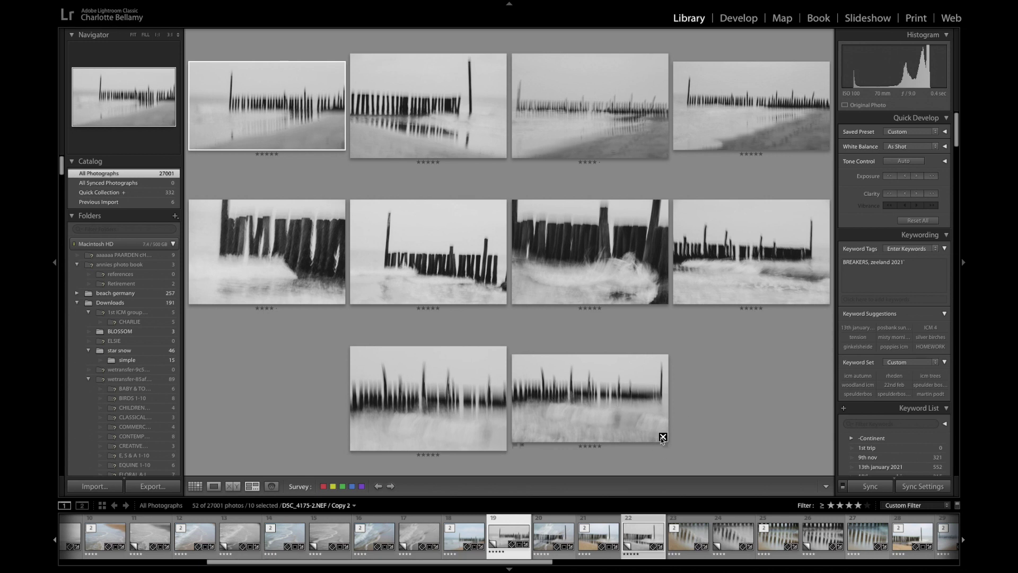
click(661, 435)
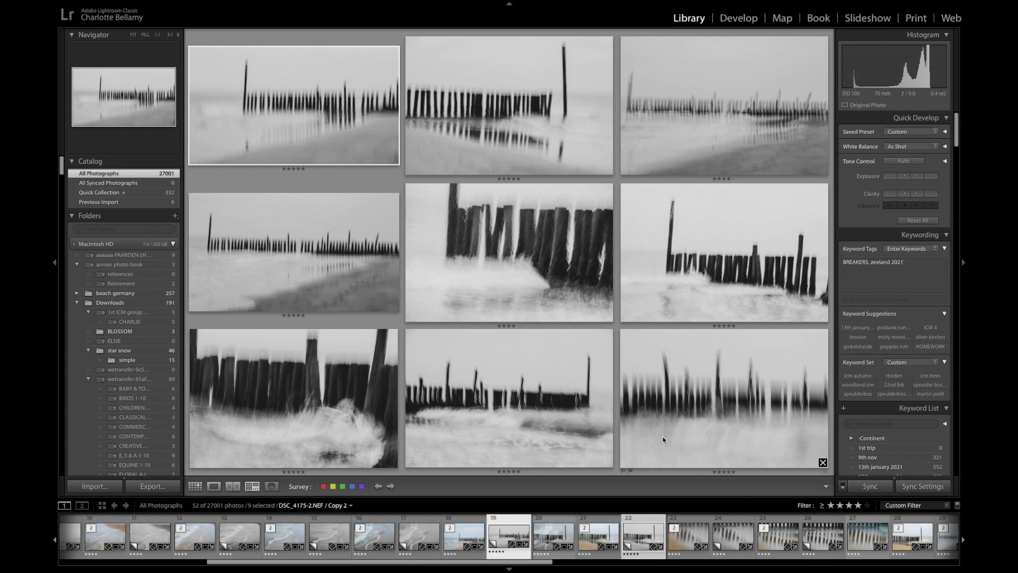